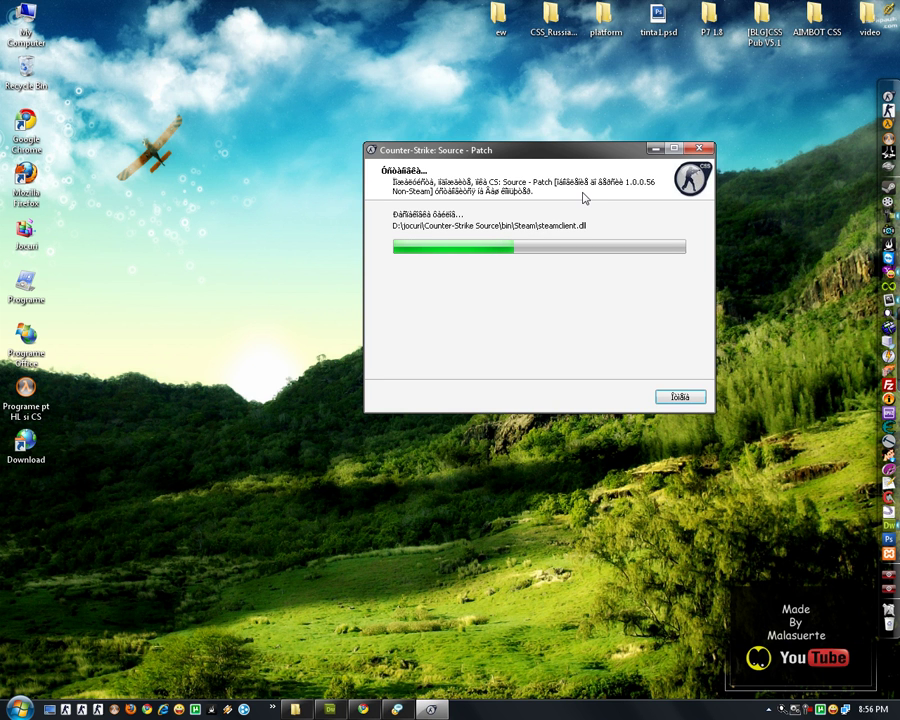
# Reposition the patch progress window around the desktop while the installer copies files.
pyautogui.moveTo(521, 155); pyautogui.dragTo(508, 196)
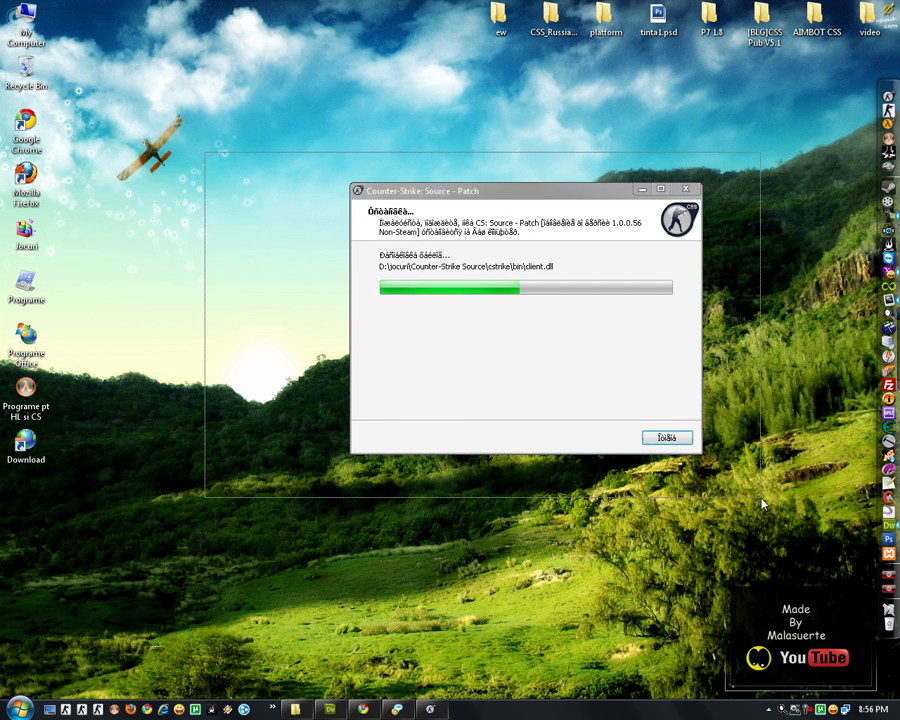
pyautogui.moveTo(528, 193); pyautogui.dragTo(495, 194)
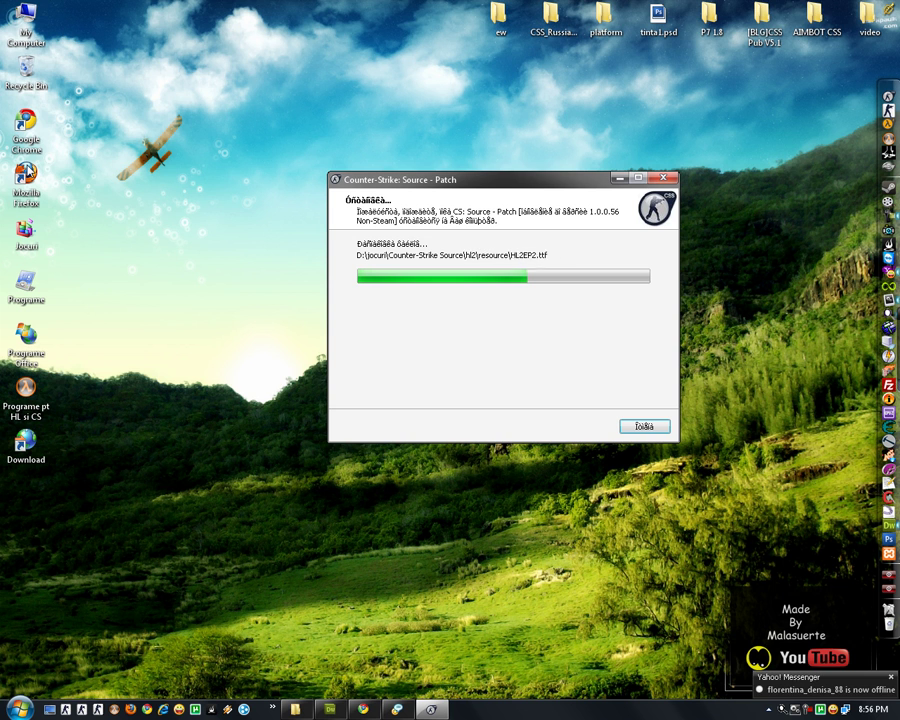
pyautogui.moveTo(407, 183); pyautogui.dragTo(366, 169)
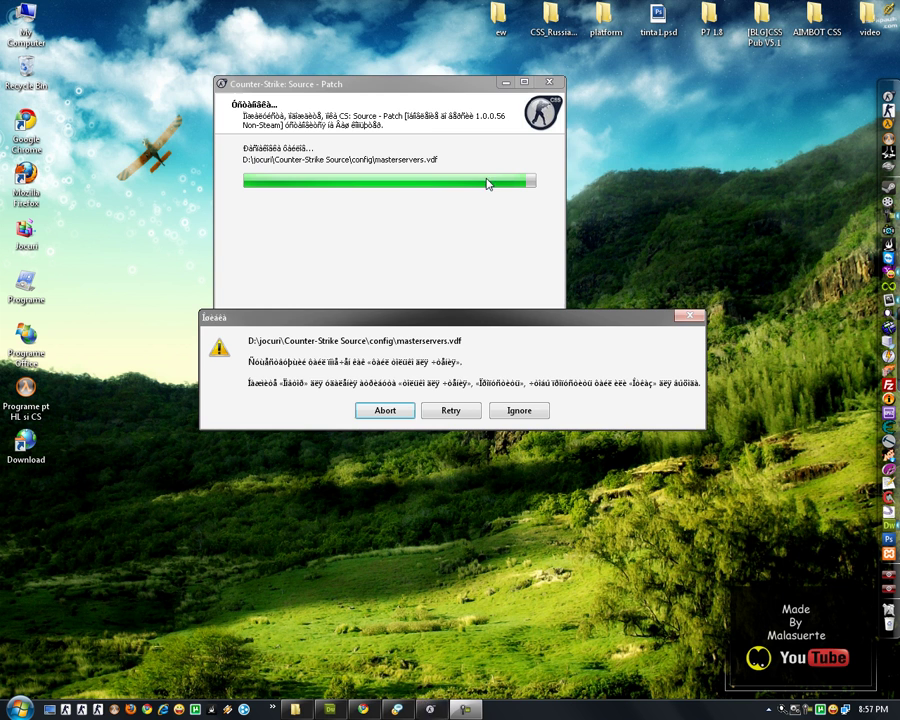
# Retry the failed masterservers.vdf write, then finish and close the patch installer.
pyautogui.moveTo(452, 327); pyautogui.dragTo(449, 402)
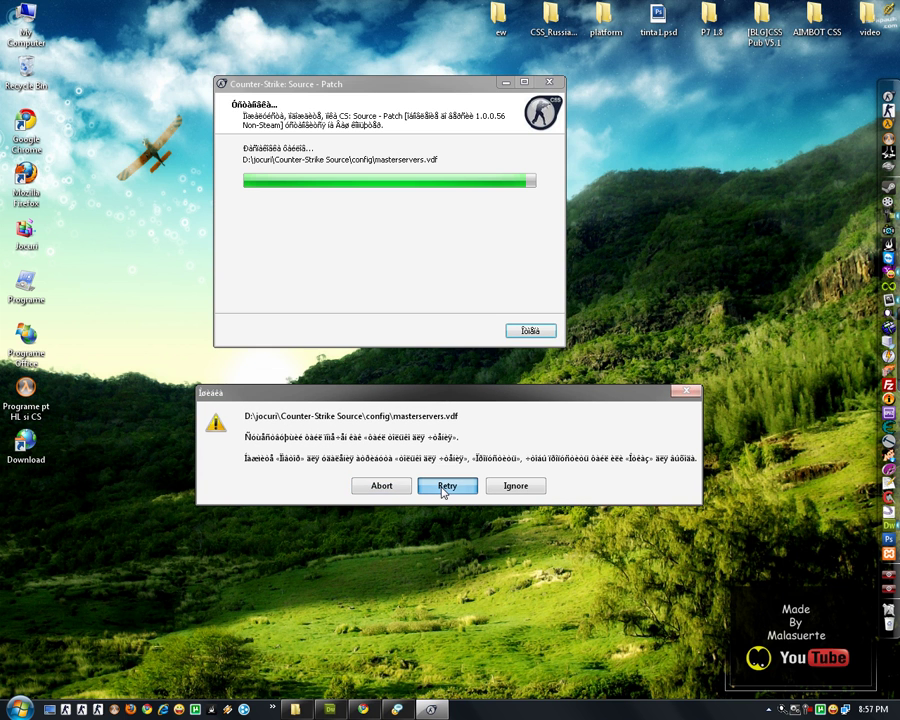
pyautogui.click(446, 487)
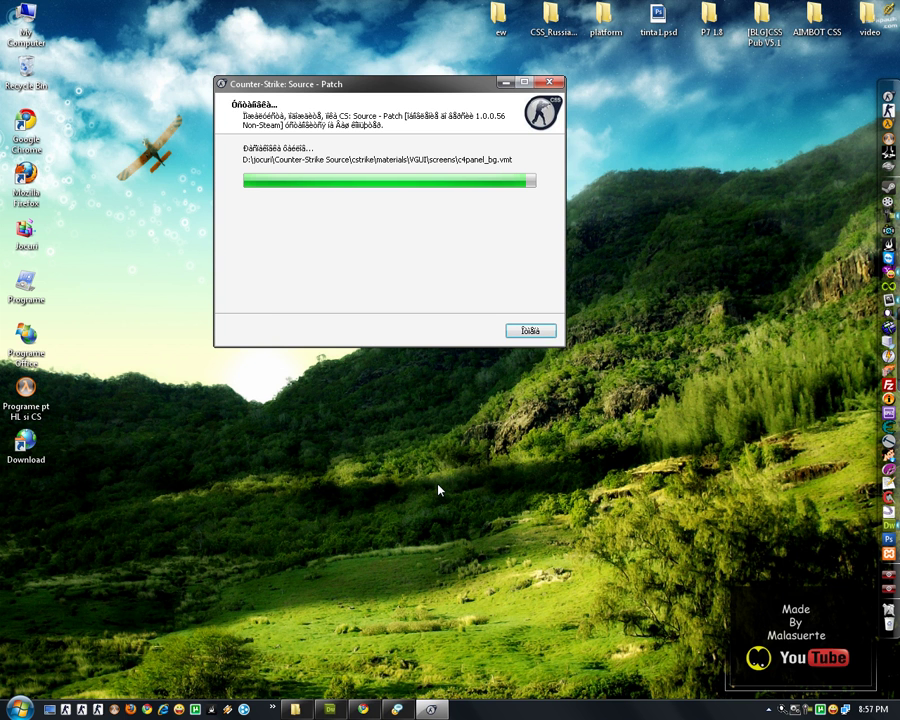
pyautogui.moveTo(428, 88); pyautogui.dragTo(520, 102)
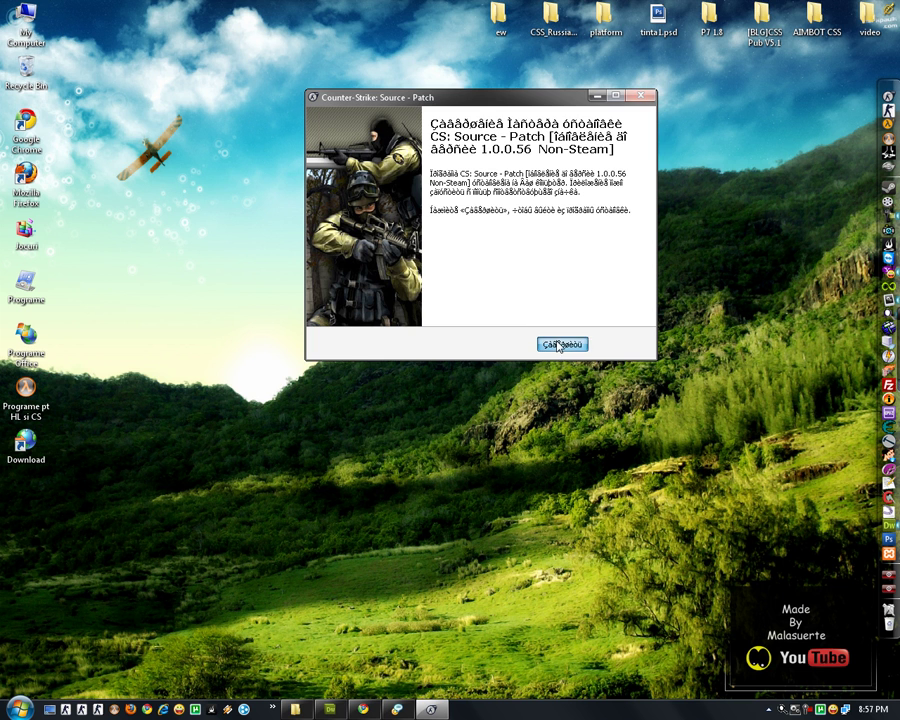
pyautogui.click(561, 345)
# Refresh the desktop several times so the screenshot files appear.
pyautogui.rightClick(558, 343)
pyautogui.click(577, 361)
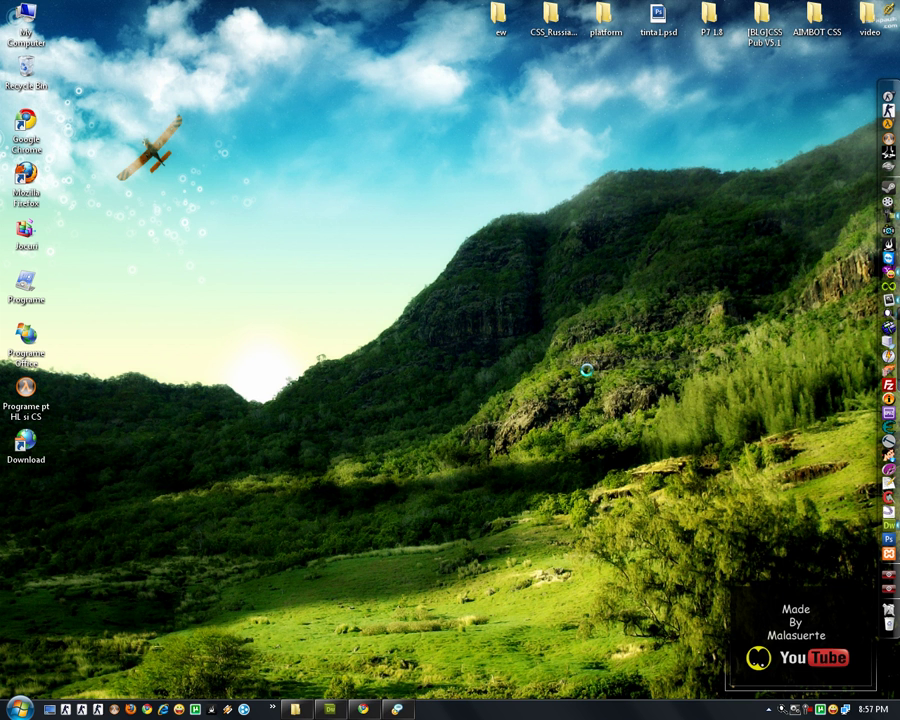
pyautogui.rightClick(580, 358)
pyautogui.click(603, 381)
pyautogui.moveTo(330, 416); pyautogui.dragTo(530, 468)
pyautogui.rightClick(502, 456)
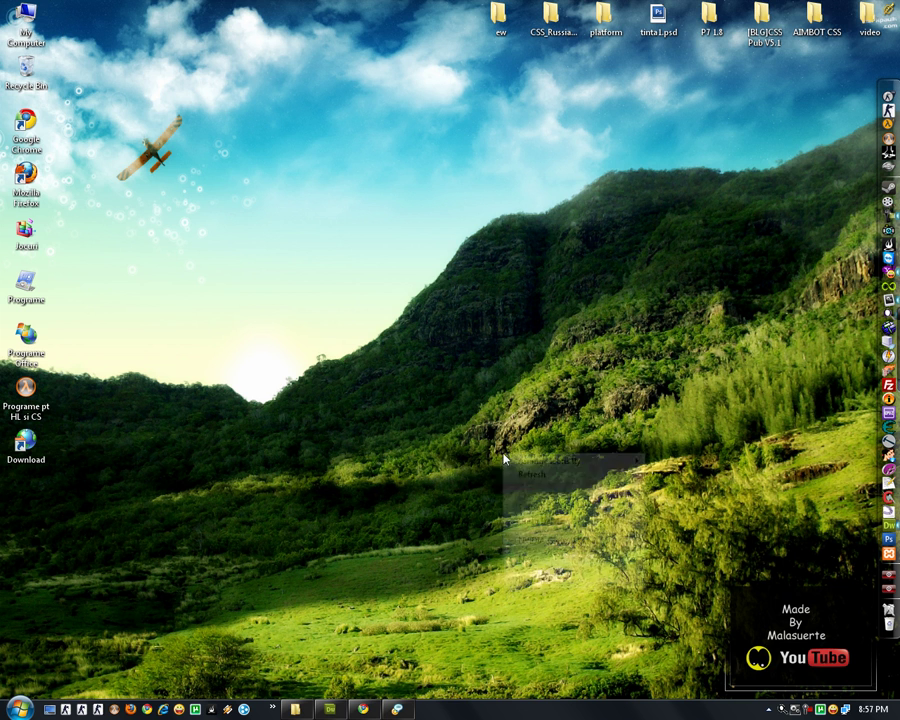
pyautogui.click(531, 476)
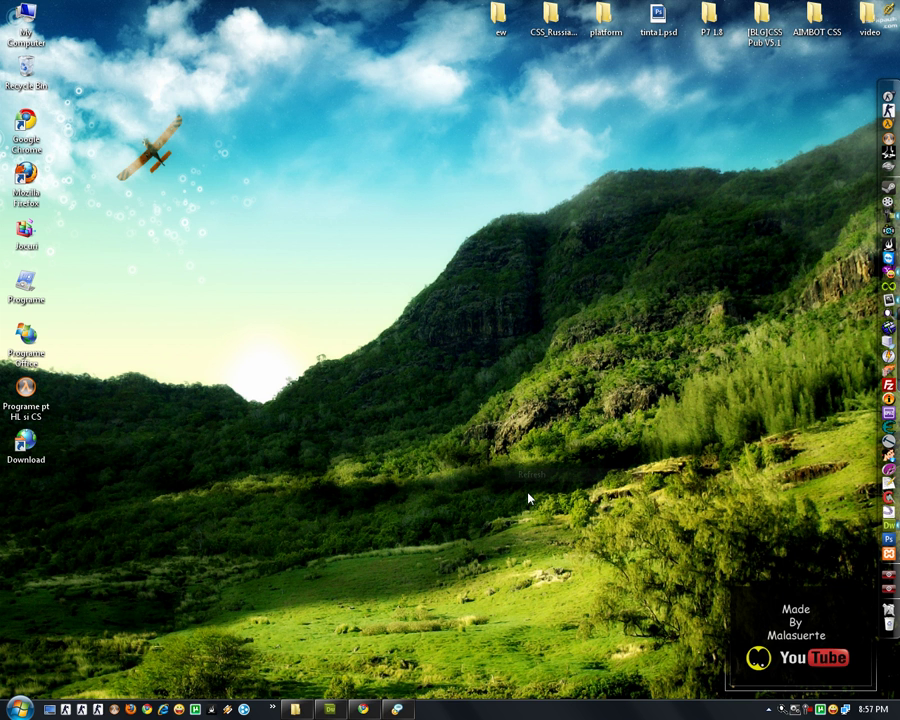
pyautogui.rightClick(290, 306)
pyautogui.click(318, 320)
# Stop the screen recorder and gather picture001 and picture002 in the middle of the desktop.
pyautogui.rightClick(802, 710)
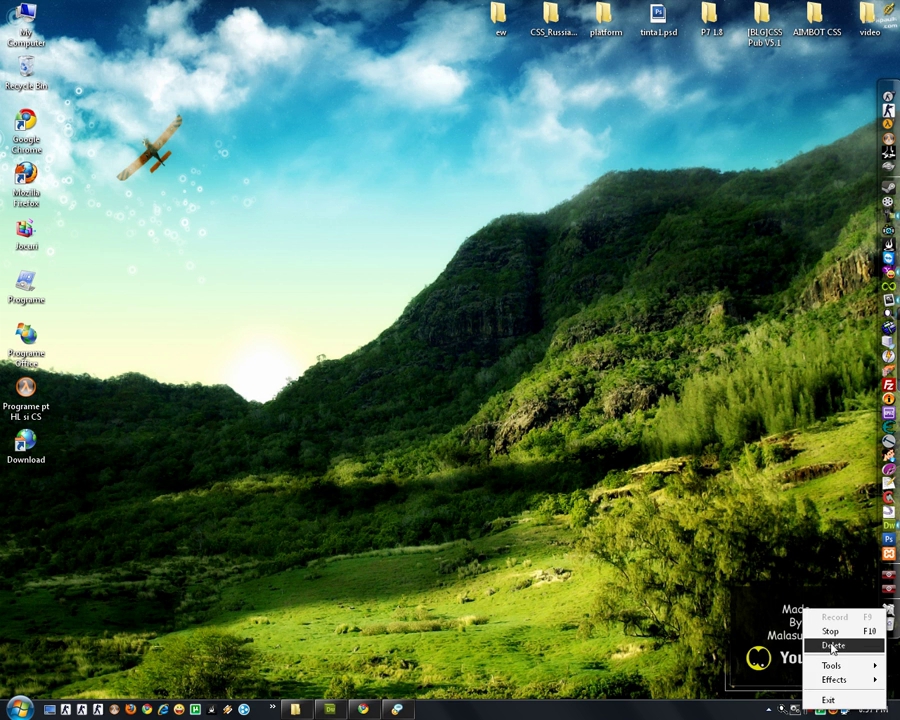
pyautogui.click(590, 546)
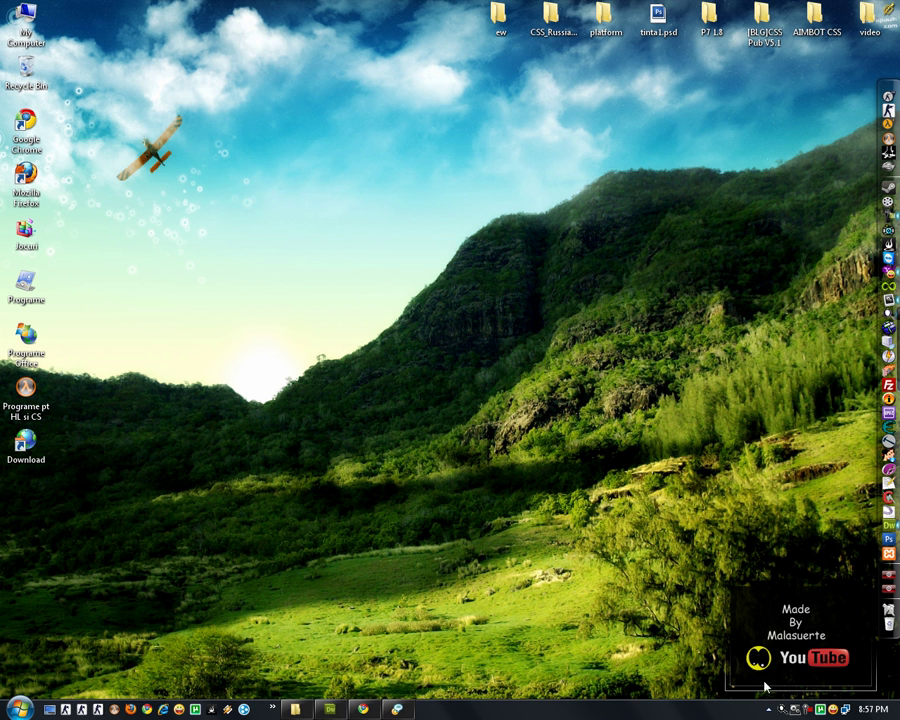
pyautogui.rightClick(803, 712)
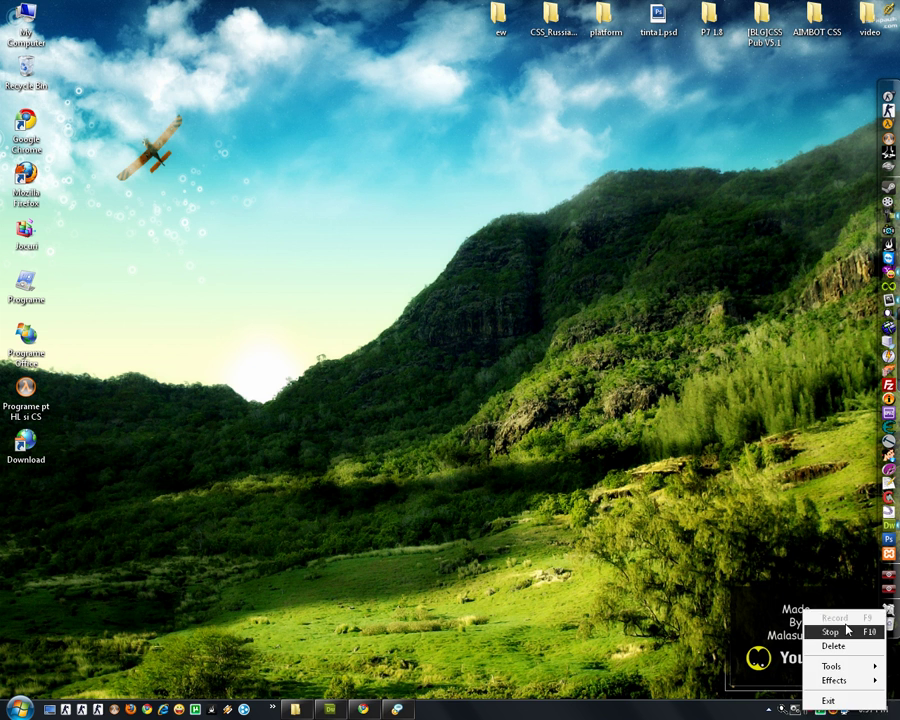
pyautogui.click(597, 480)
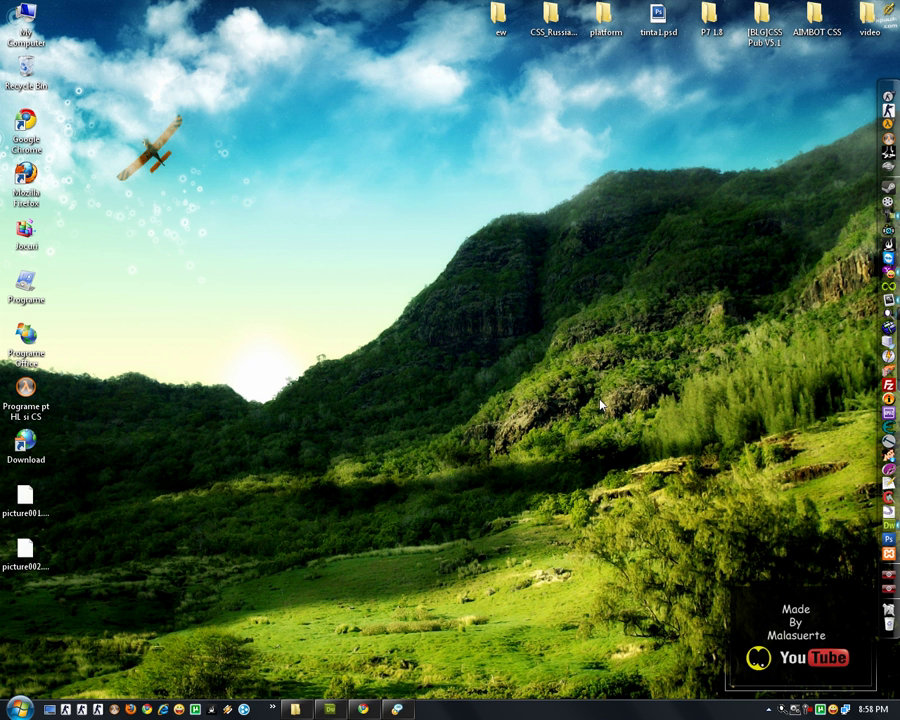
pyautogui.moveTo(221, 502); pyautogui.dragTo(4, 570)
pyautogui.moveTo(25, 497); pyautogui.dragTo(447, 390)
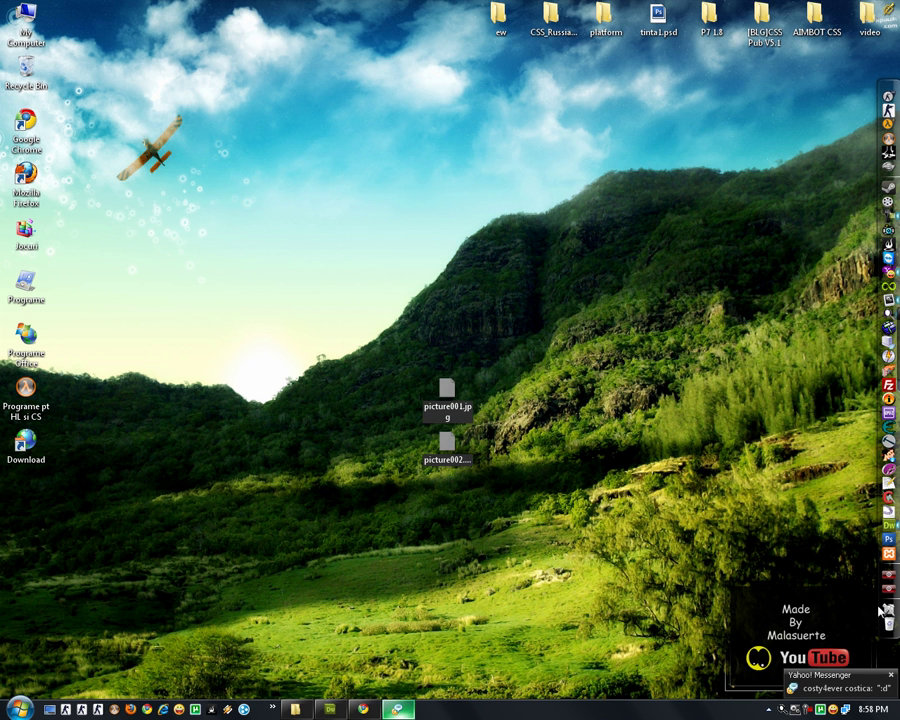
pyautogui.doubleClick(436, 407)
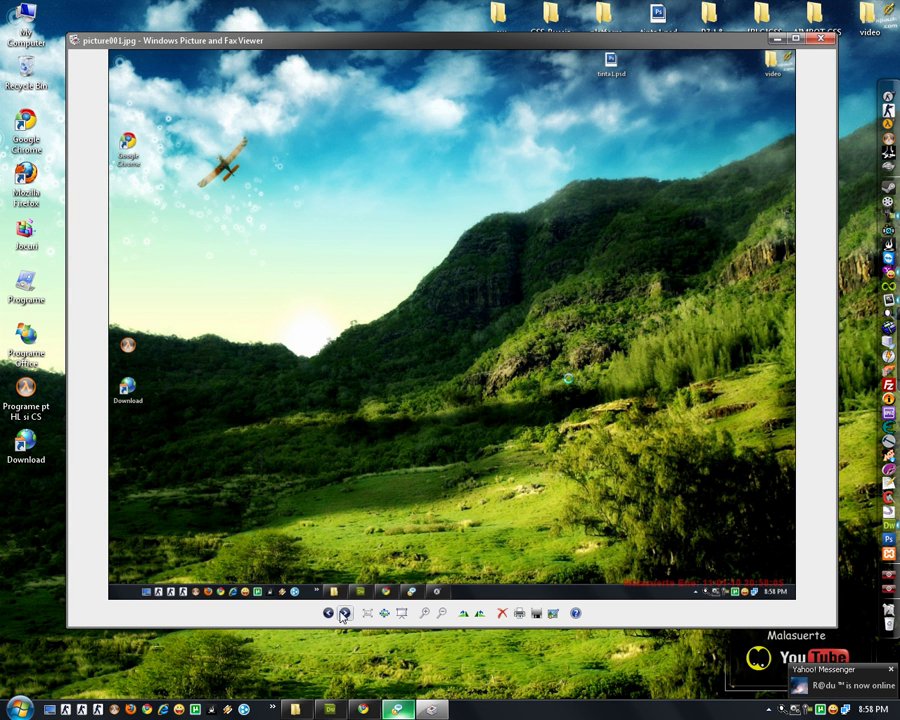
pyautogui.click(343, 613)
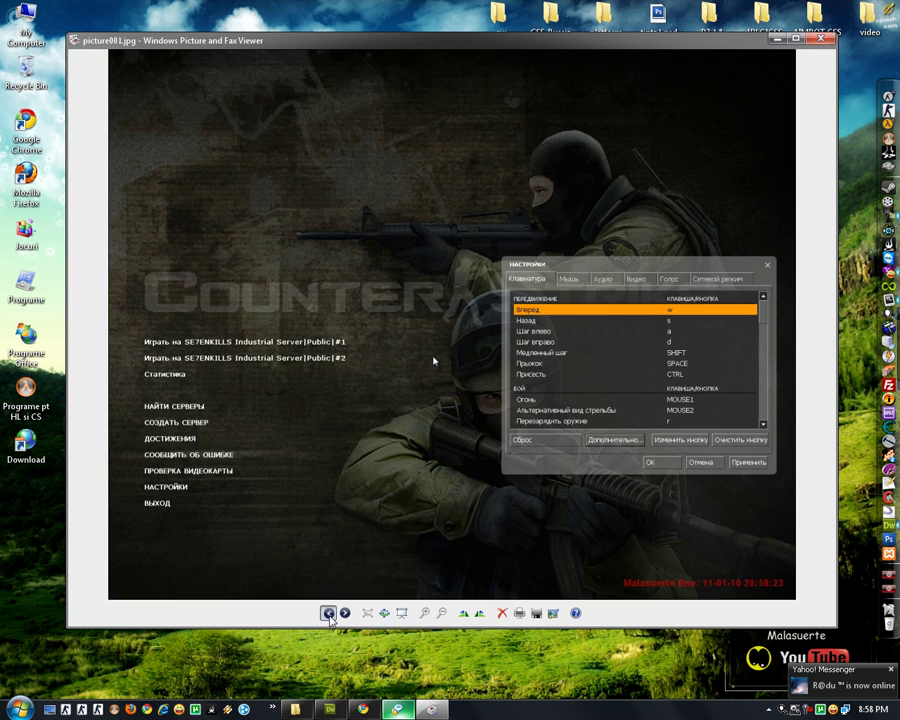
pyautogui.click(328, 613)
pyautogui.click(344, 613)
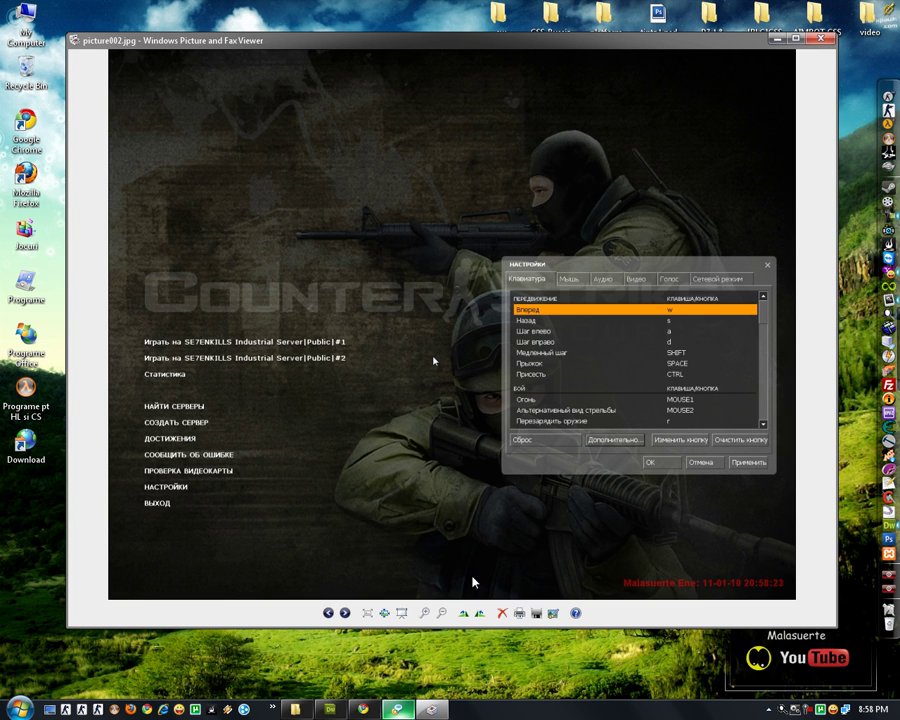
pyautogui.click(423, 613)
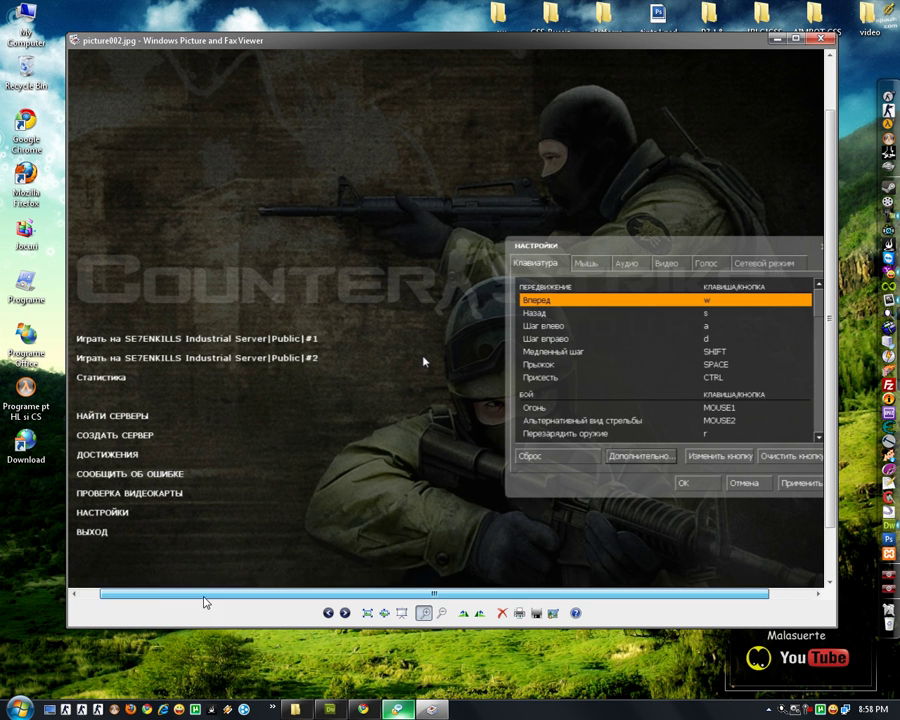
pyautogui.moveTo(166, 366); pyautogui.dragTo(201, 365)
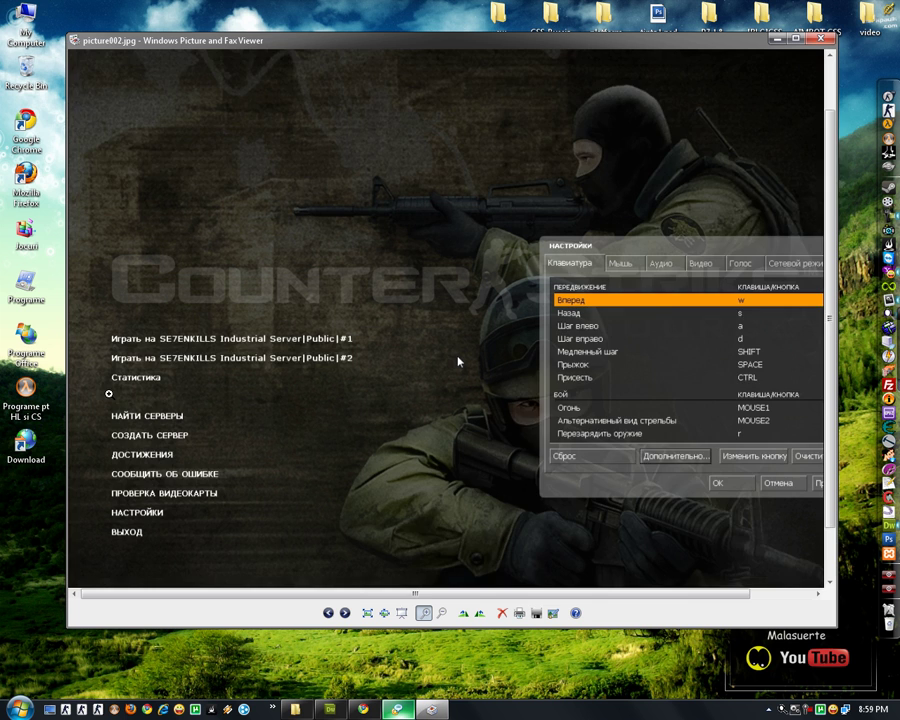
pyautogui.scroll(1, 459, 362)
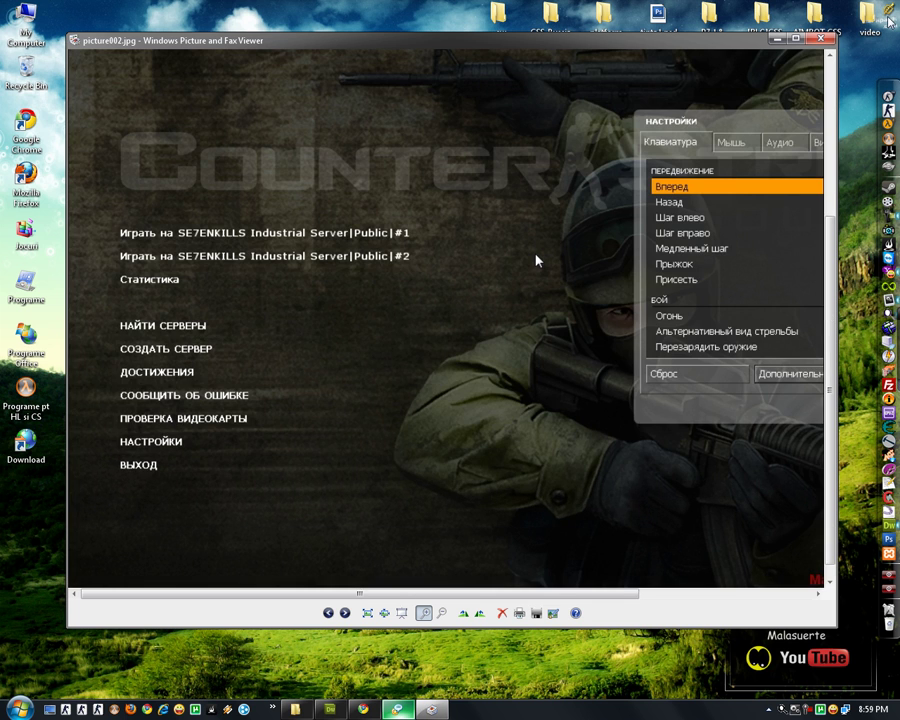
pyautogui.click(820, 40)
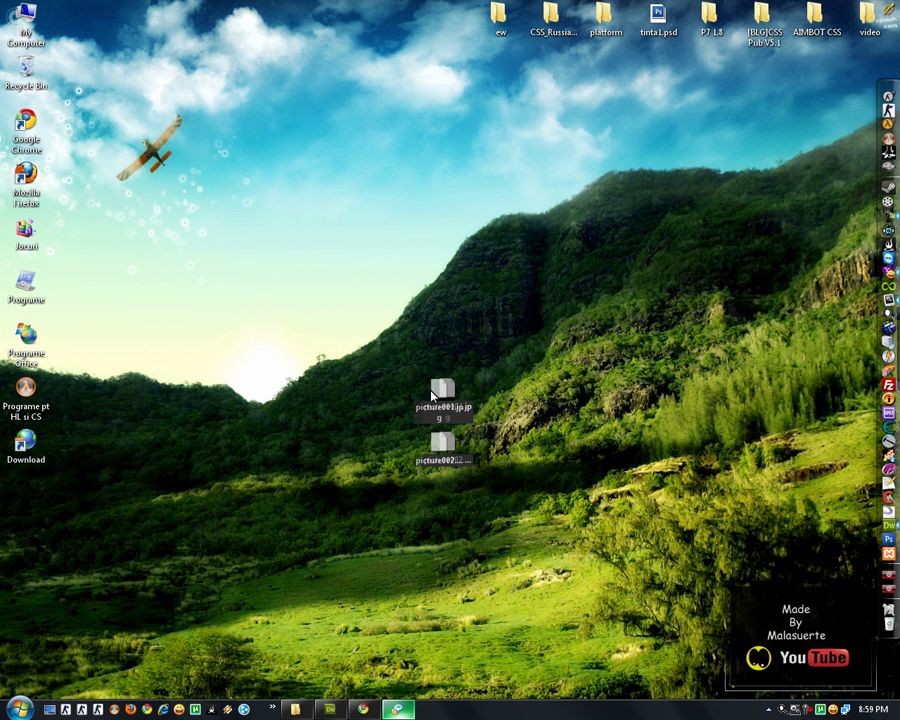
# Move the pictures to the upper left, then briefly open and close picture001.jpg.
pyautogui.moveTo(432, 396); pyautogui.dragTo(206, 179)
pyautogui.click(224, 224)
pyautogui.doubleClick(236, 180)
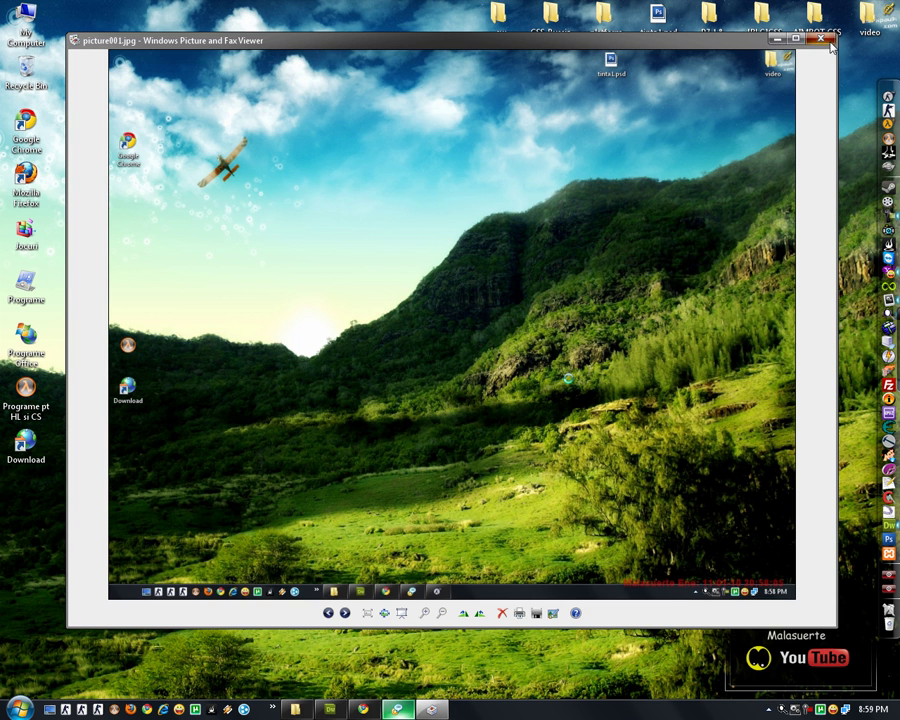
pyautogui.hotkey('alt', 'F4')
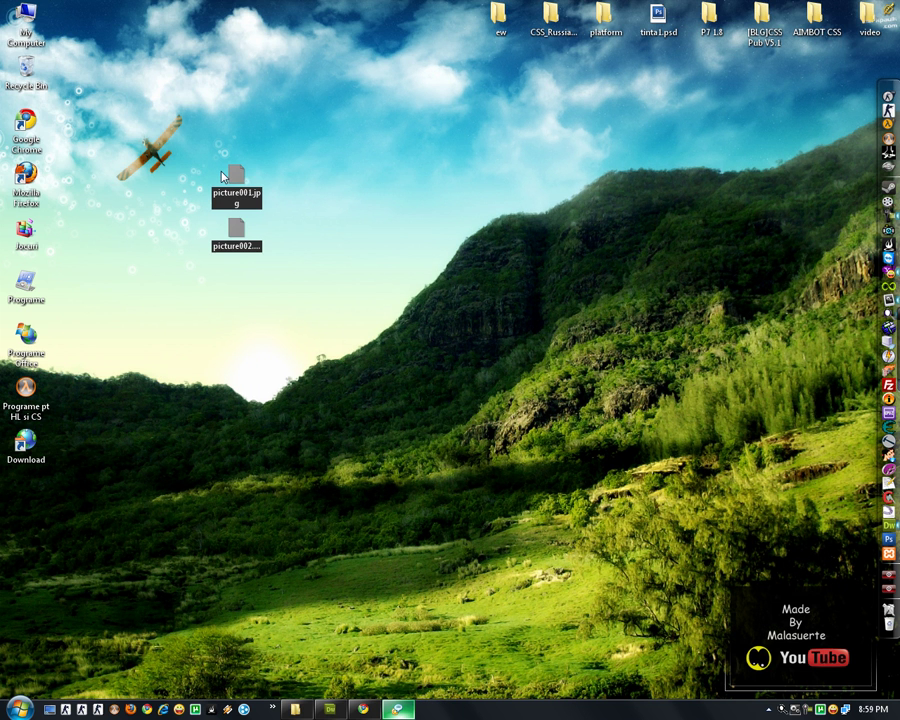
# Delete picture001.jpg and picture002 and refresh the desktop.
pyautogui.press('Delete')
pyautogui.rightClick(245, 140)
pyautogui.click(275, 160)
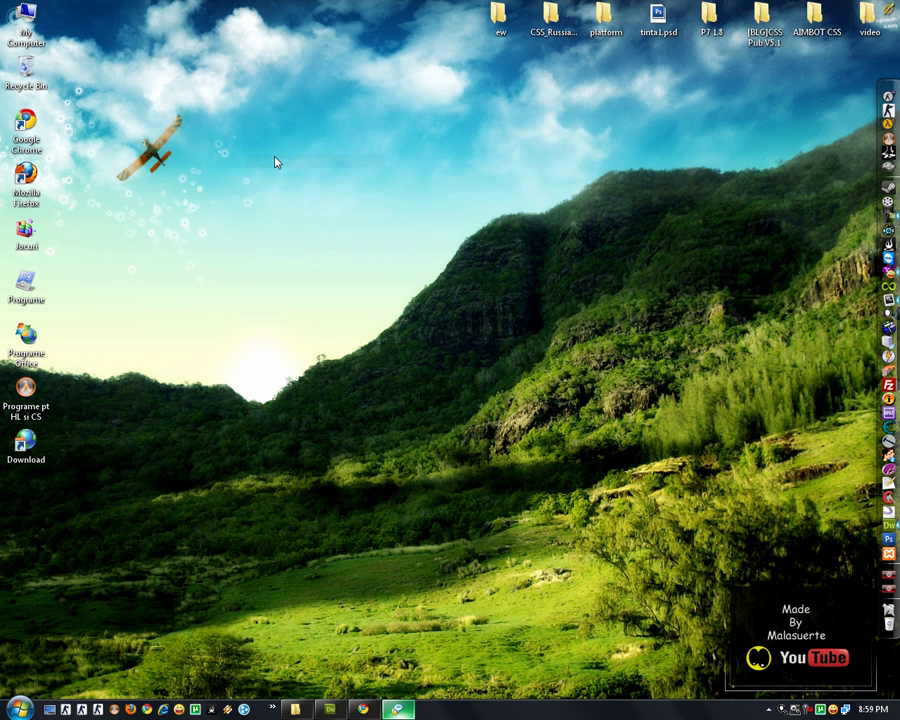
pyautogui.rightClick(276, 158)
pyautogui.click(302, 179)
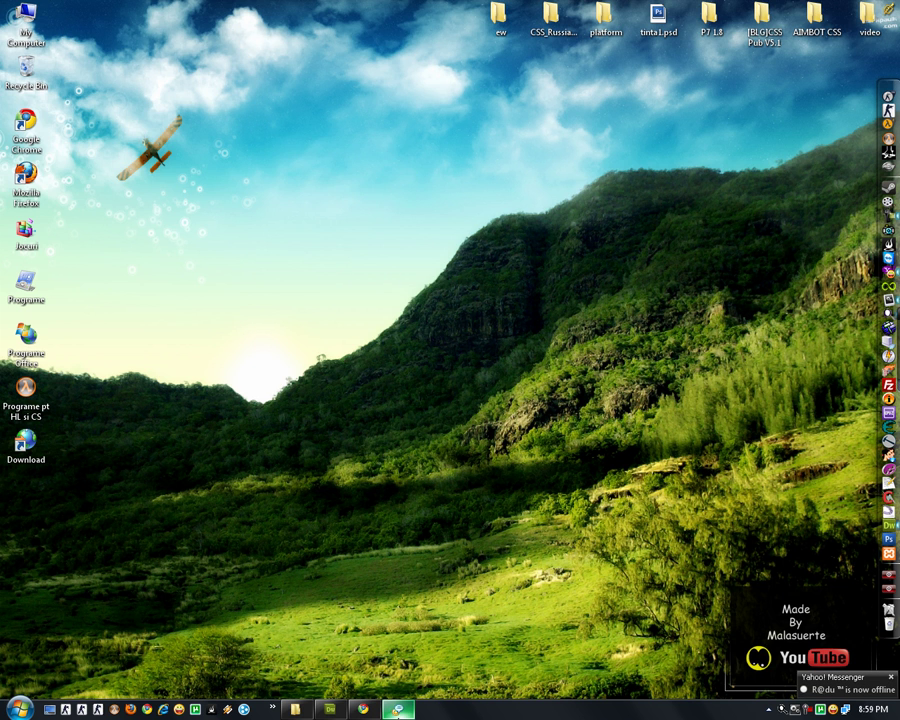
# Type and trim a cf_language draft in the Messenger chat, then close the conversation.
pyautogui.click(397, 709)
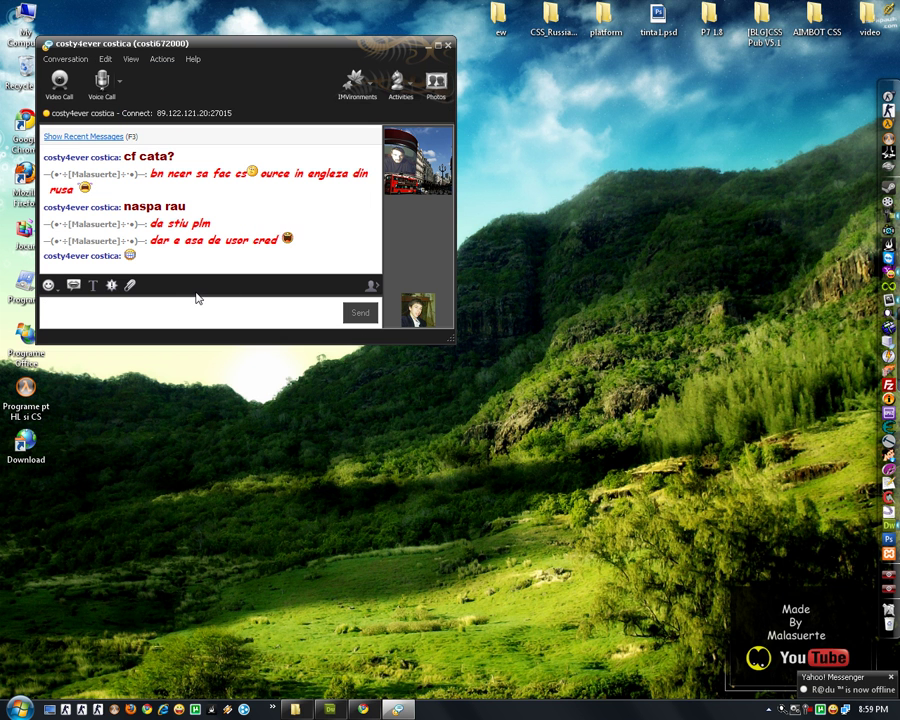
pyautogui.write('cf')
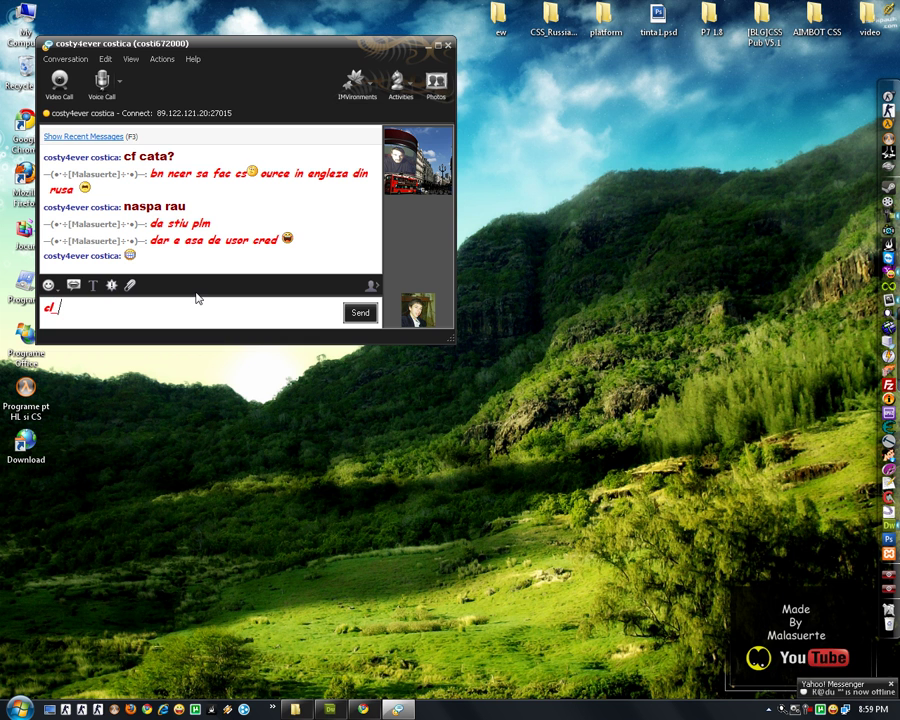
pyautogui.write('_language e')
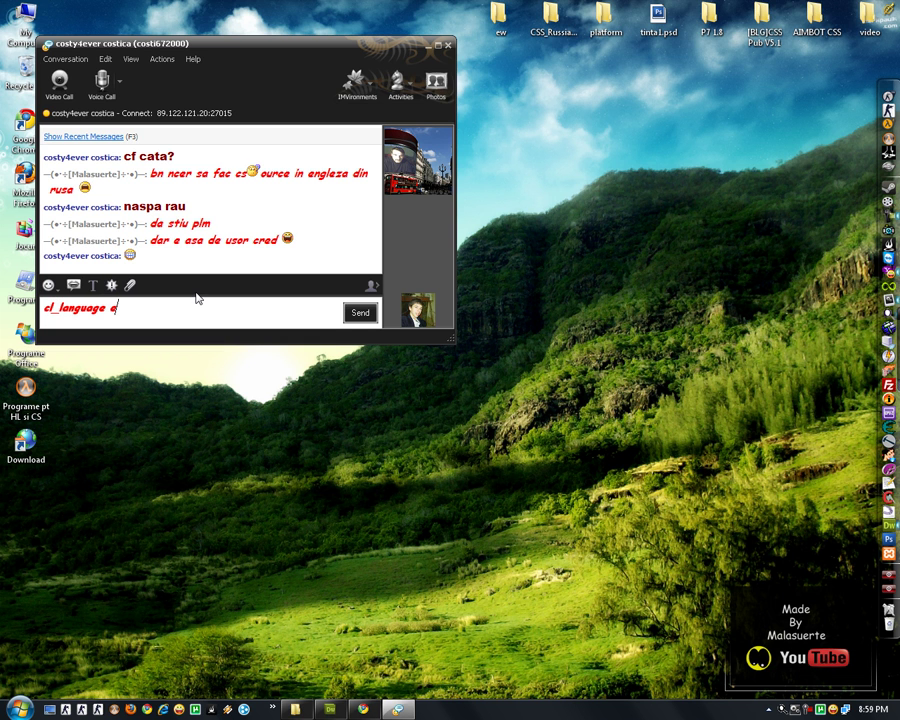
pyautogui.press('BackSpace')
pyautogui.press('BackSpace')
pyautogui.press('BackSpace')
pyautogui.press('BackSpace')
pyautogui.press('BackSpace')
pyautogui.press('BackSpace')
pyautogui.press('BackSpace')
pyautogui.press('BackSpace')
pyautogui.press('BackSpace')
pyautogui.press('BackSpace')
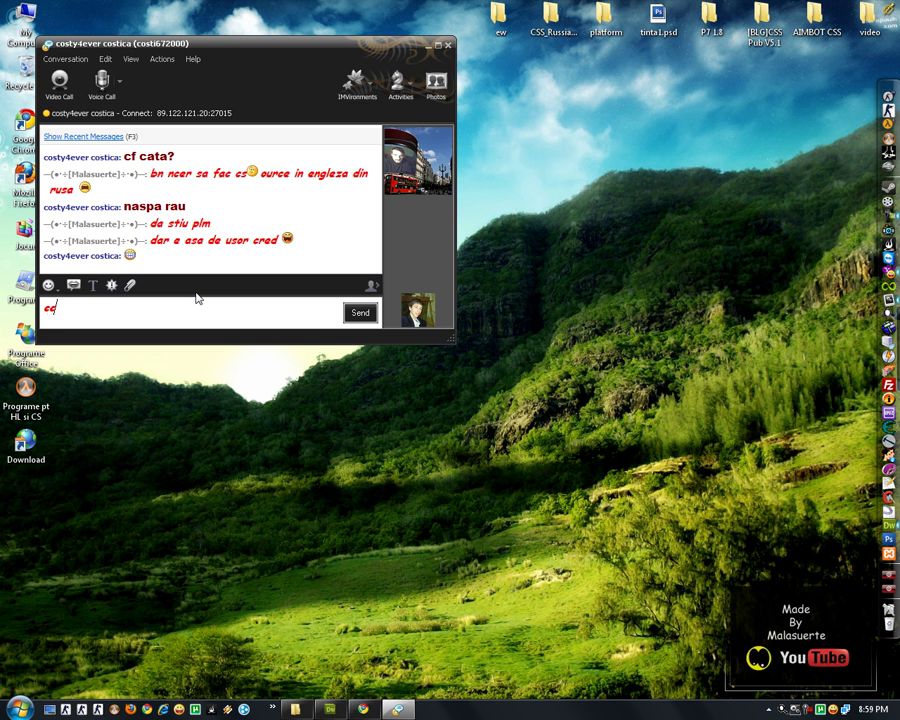
pyautogui.write('_lan')
pyautogui.press('BackSpace')
pyautogui.press('BackSpace')
pyautogui.moveTo(386, 48); pyautogui.dragTo(481, 106)
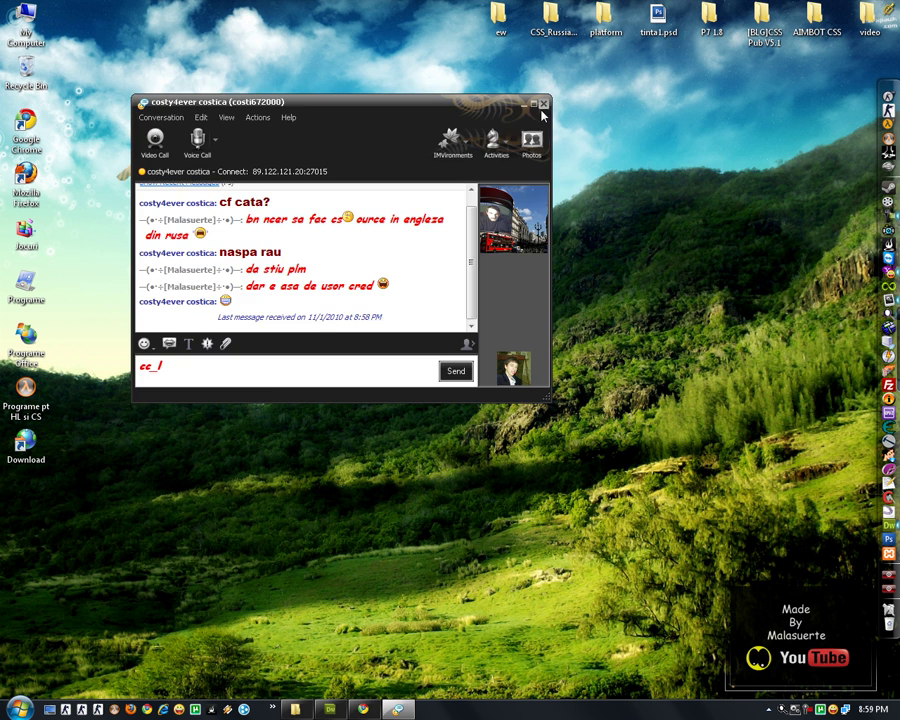
pyautogui.click(543, 104)
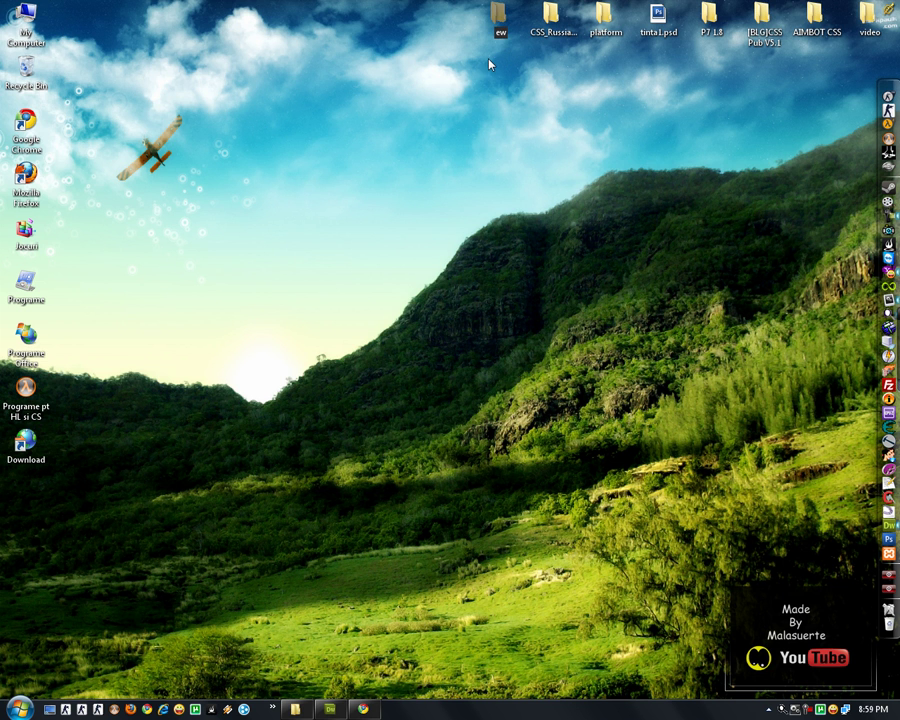
# Empty the Recycle Bin from the My Computer window.
pyautogui.doubleClick(22, 12)
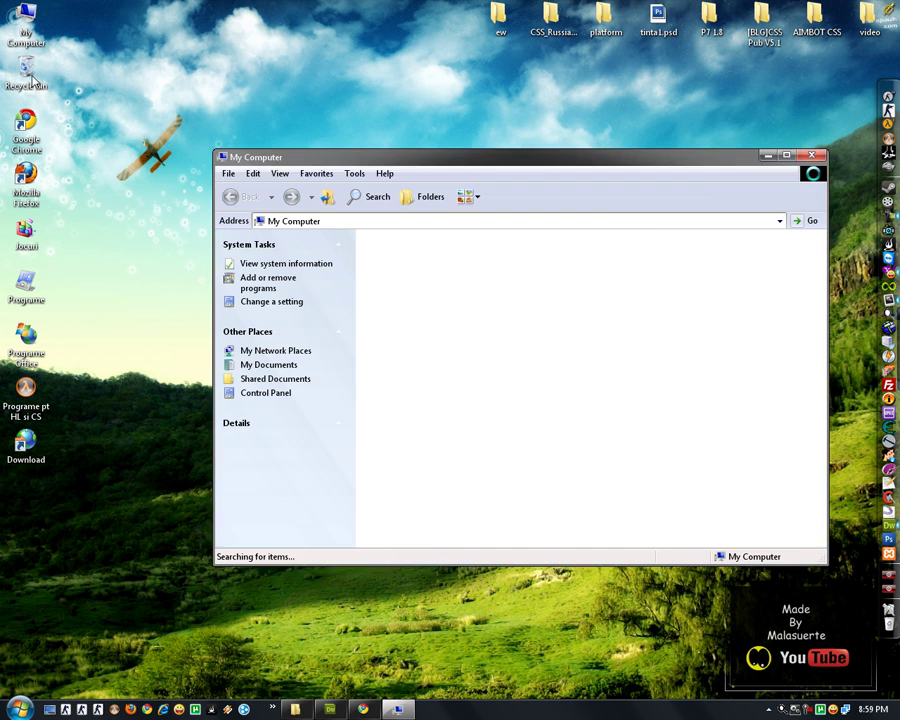
pyautogui.rightClick(22, 72)
pyautogui.click(75, 120)
pyautogui.click(489, 381)
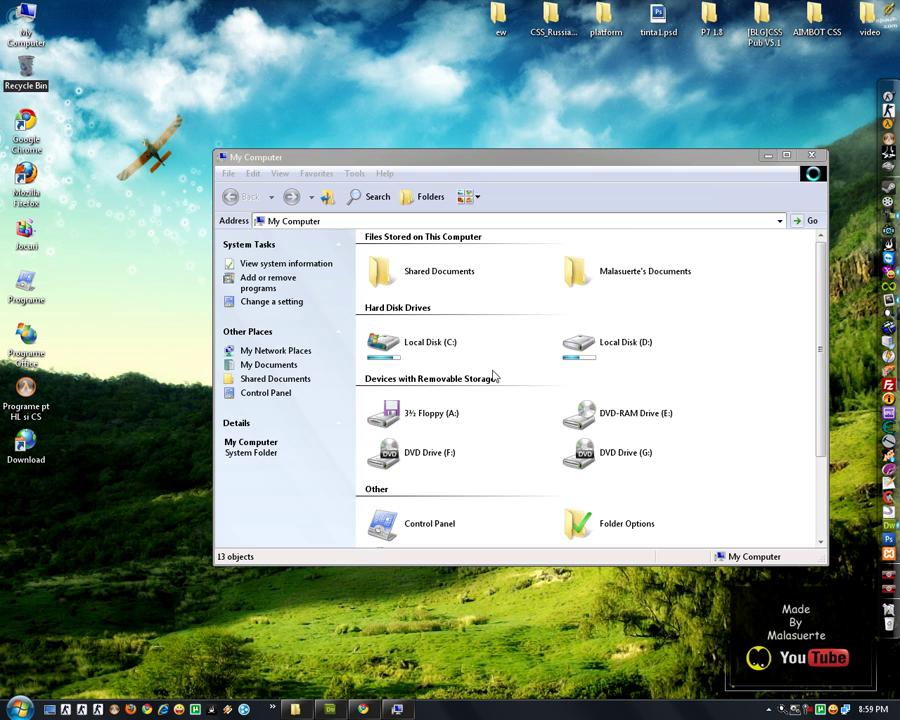
# Browse to D:\jocuri\Counter-Strike Source.
pyautogui.click(418, 345)
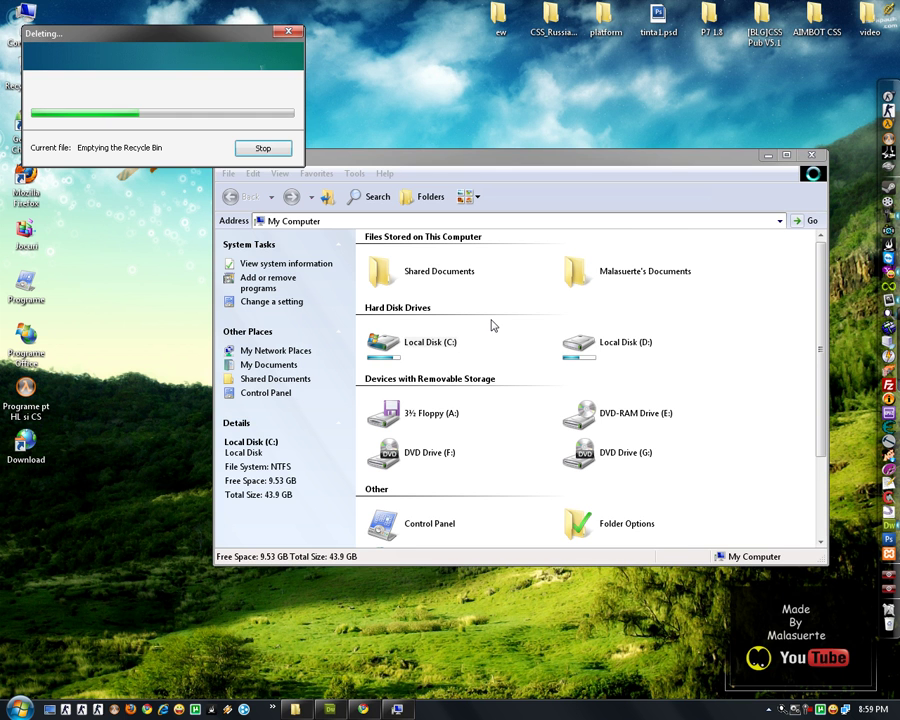
pyautogui.moveTo(419, 162); pyautogui.dragTo(384, 140)
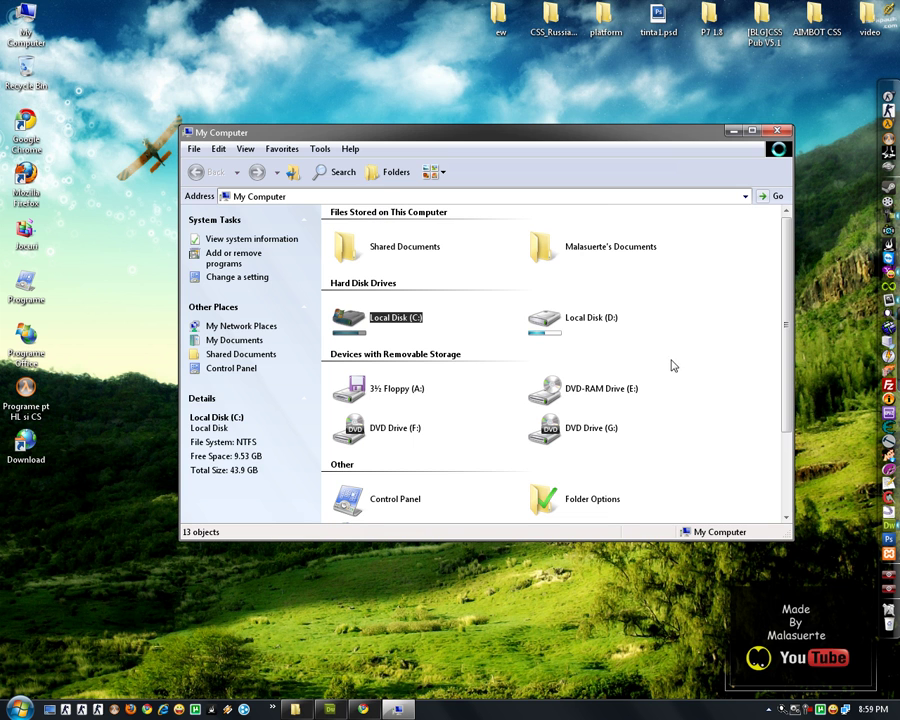
pyautogui.click(545, 318)
pyautogui.doubleClick(533, 327)
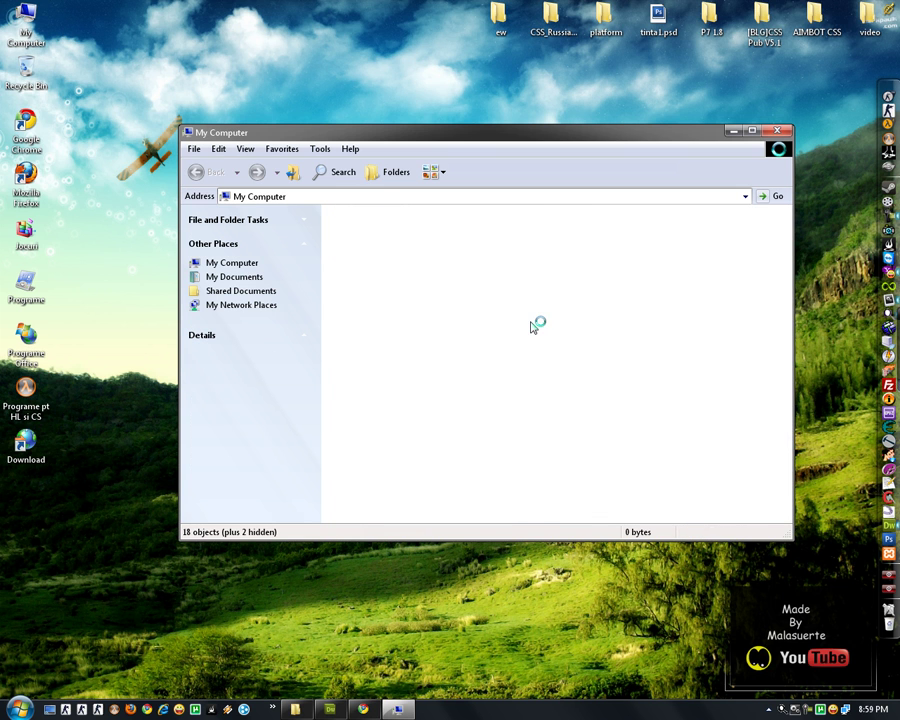
pyautogui.doubleClick(376, 265)
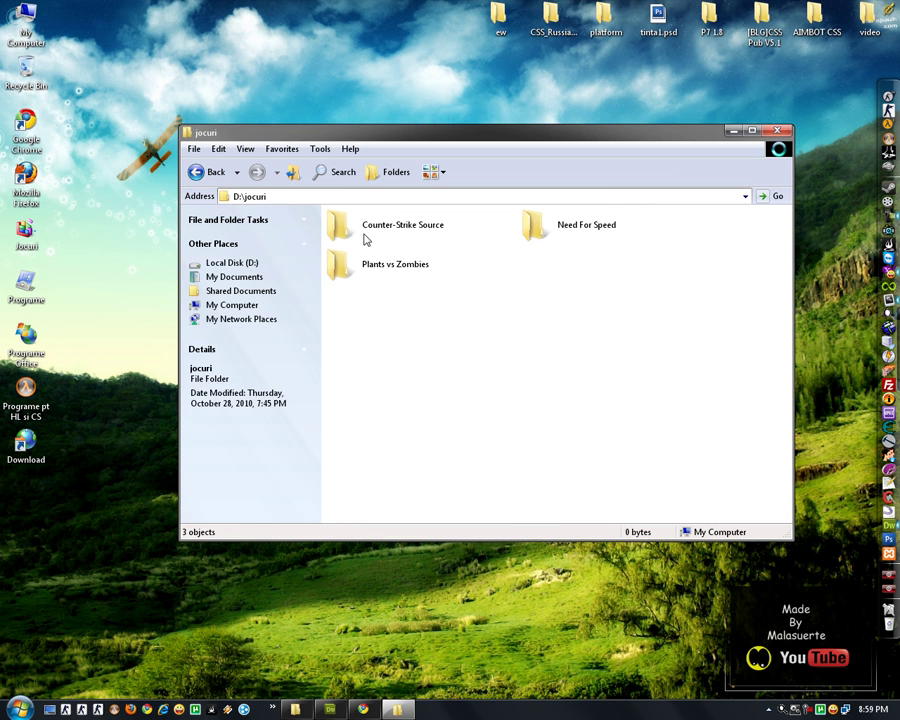
pyautogui.click(364, 237)
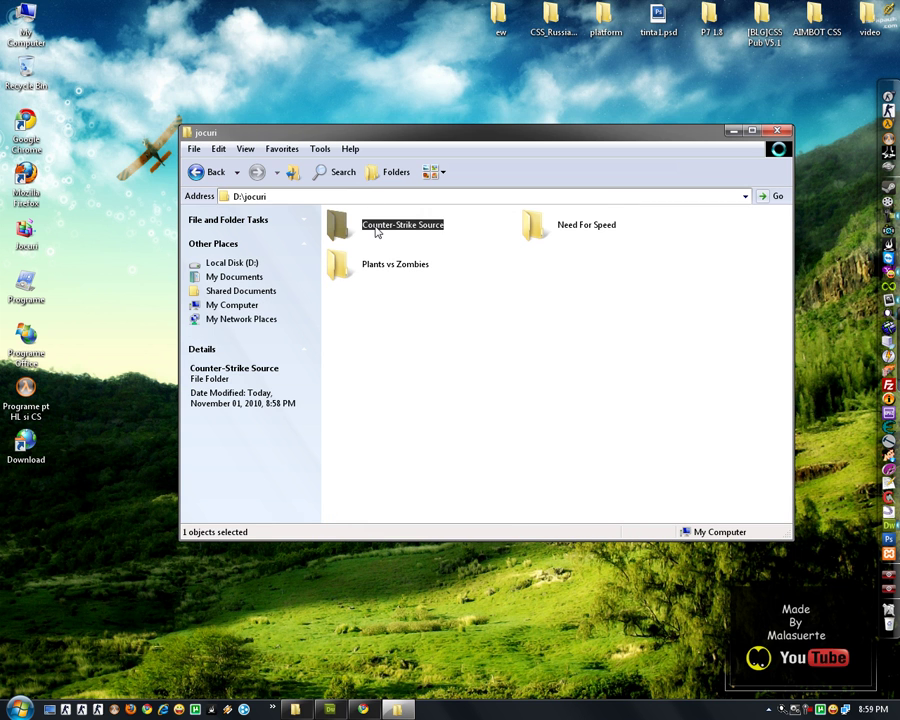
pyautogui.doubleClick(376, 232)
pyautogui.moveTo(361, 138); pyautogui.dragTo(309, 163)
pyautogui.moveTo(690, 392); pyautogui.dragTo(450, 262)
# Pick out rev.ini among the game folder's files.
pyautogui.click(435, 268)
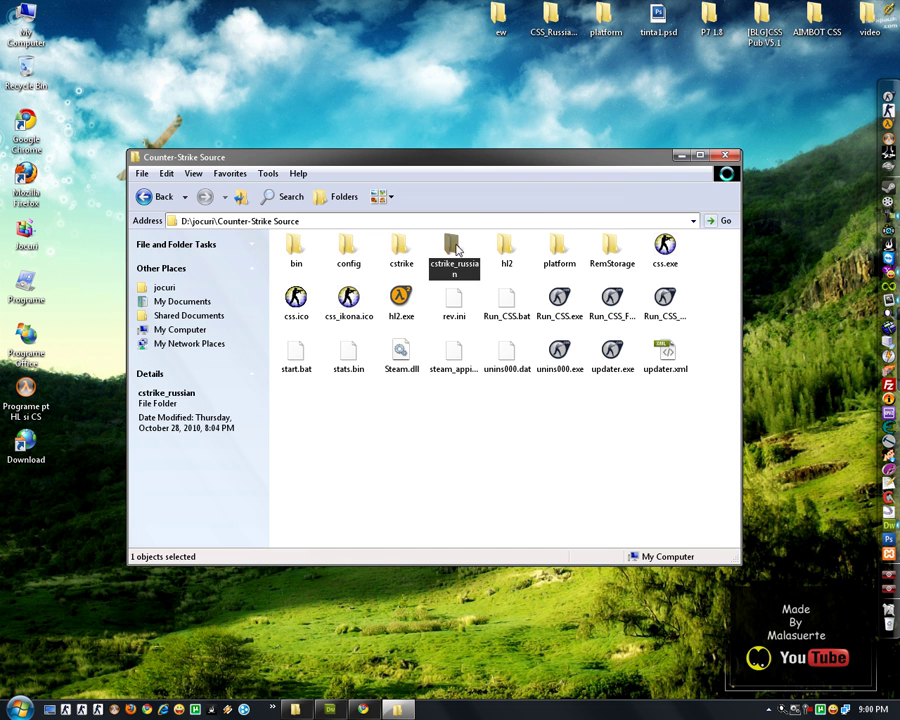
pyautogui.click(454, 300)
pyautogui.moveTo(738, 424); pyautogui.dragTo(346, 446)
pyautogui.moveTo(725, 404); pyautogui.dragTo(280, 235)
pyautogui.click(484, 422)
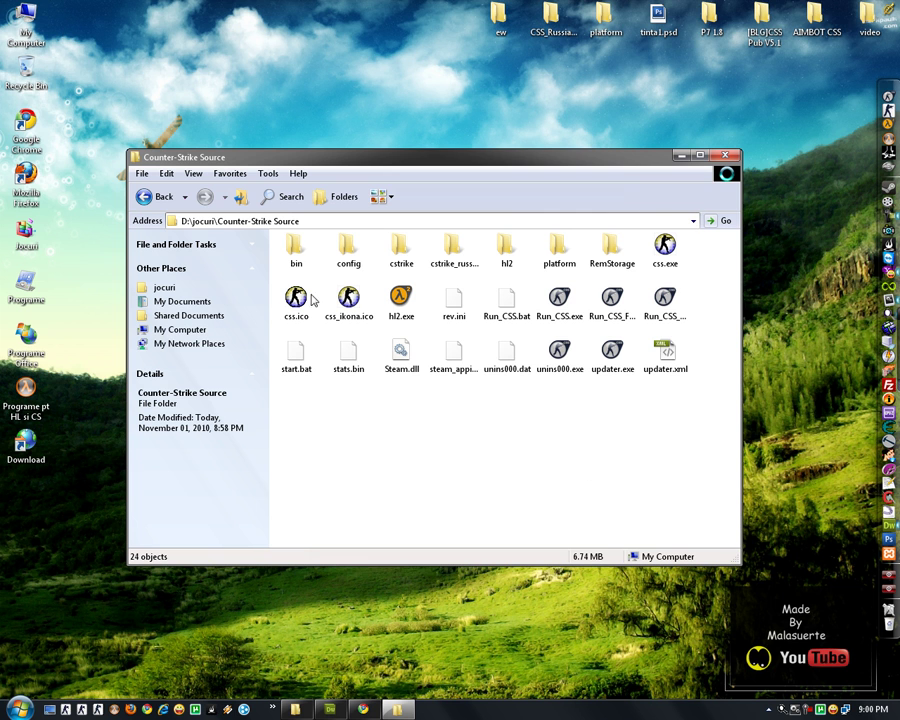
pyautogui.click(459, 322)
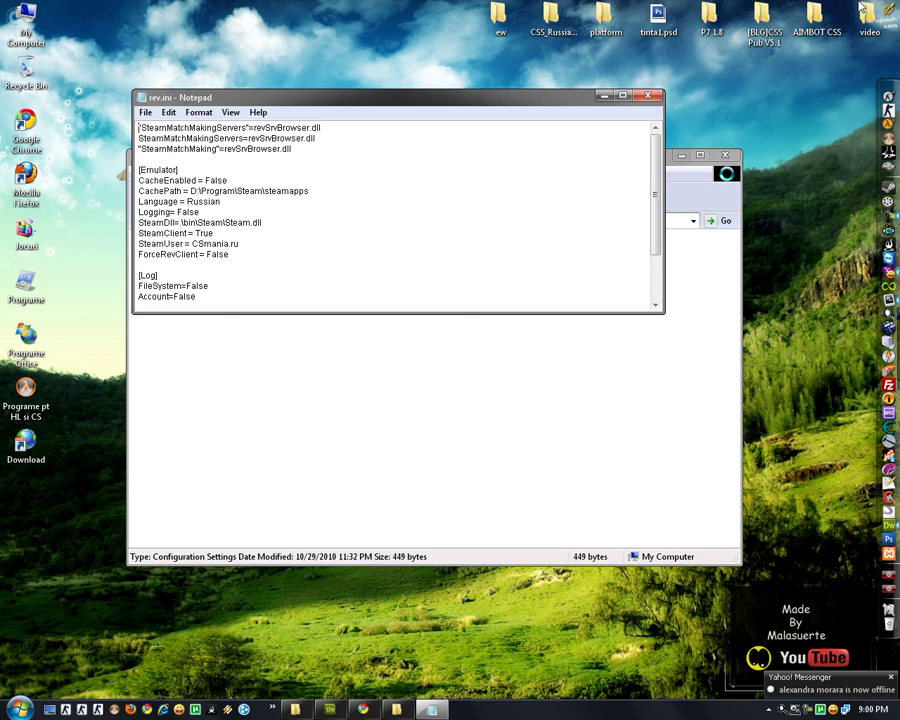
# Replace Russian with English after Language = in rev.ini and save when closing Notepad.
pyautogui.moveTo(319, 110); pyautogui.dragTo(451, 245)
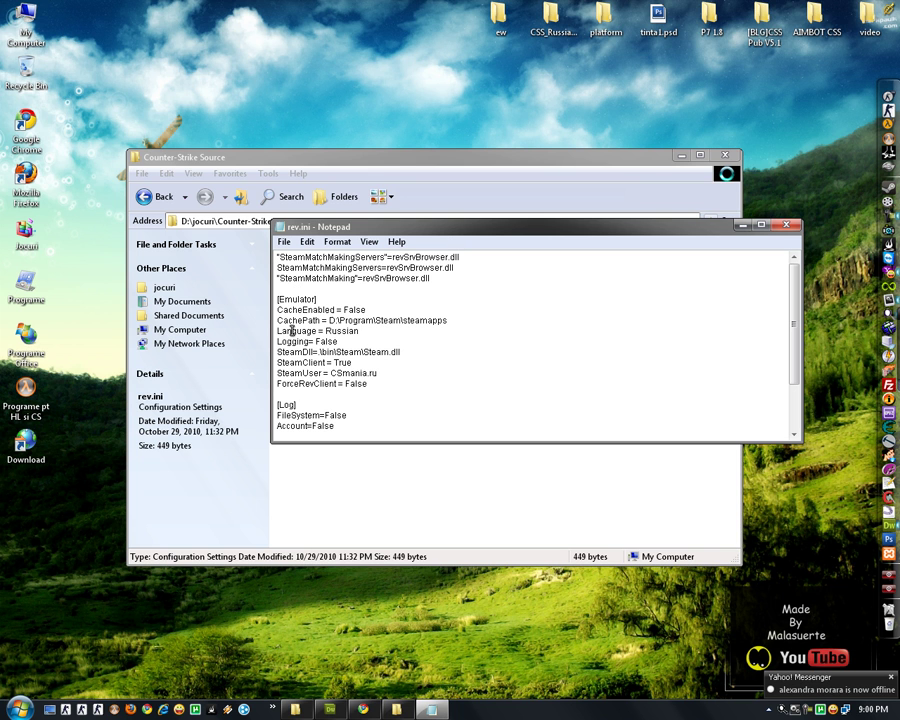
pyautogui.moveTo(278, 331); pyautogui.dragTo(327, 333)
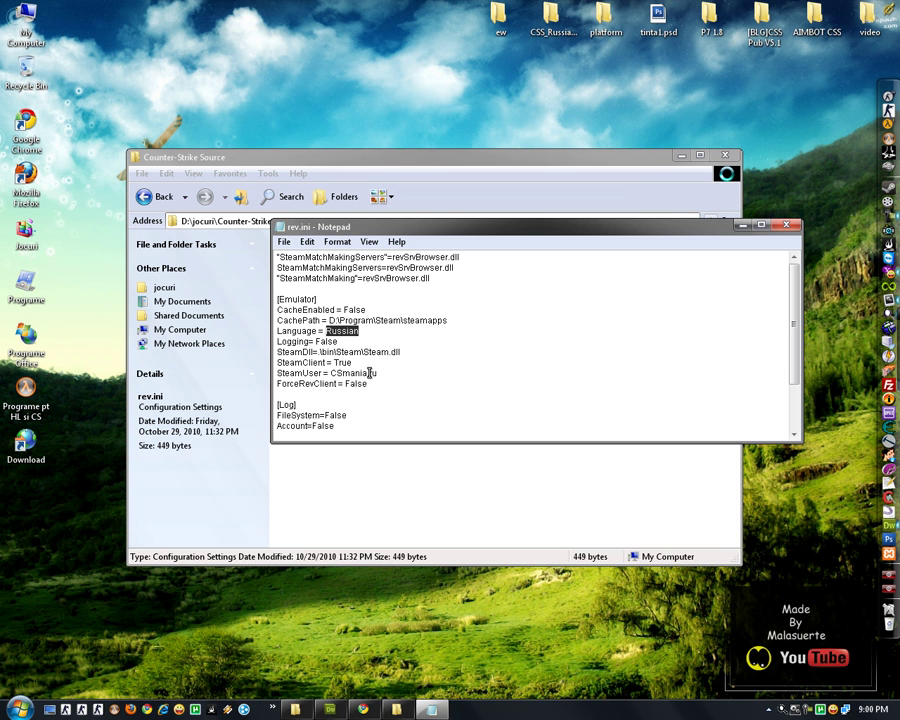
pyautogui.write('English')
pyautogui.moveTo(351, 342); pyautogui.dragTo(277, 320)
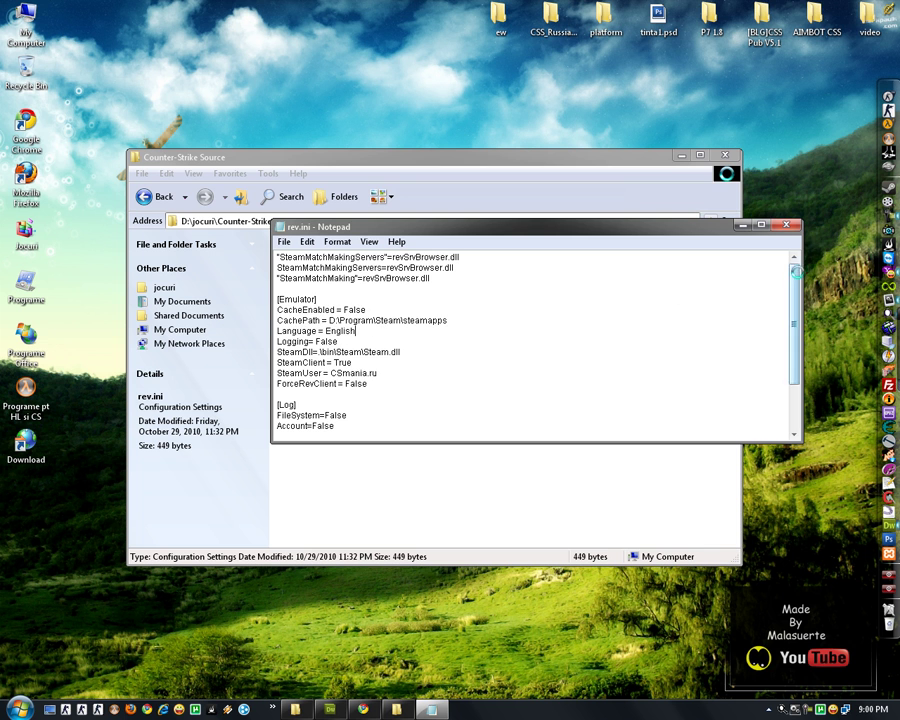
pyautogui.click(786, 225)
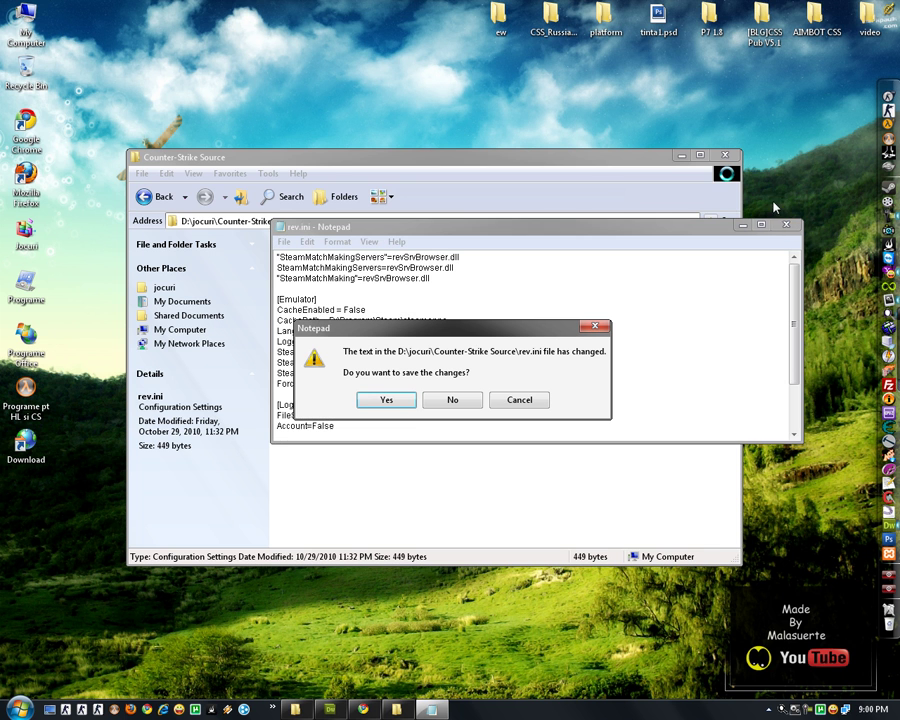
pyautogui.click(386, 399)
# Close the game folder and view picture001 through picture003 showing the English menus.
pyautogui.click(731, 157)
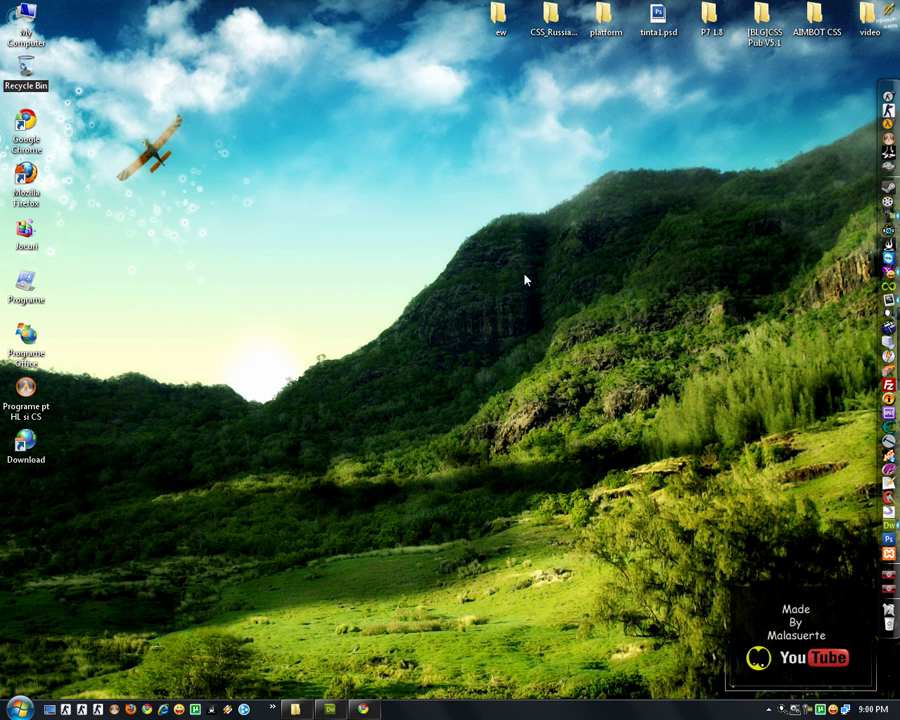
pyautogui.click(422, 405)
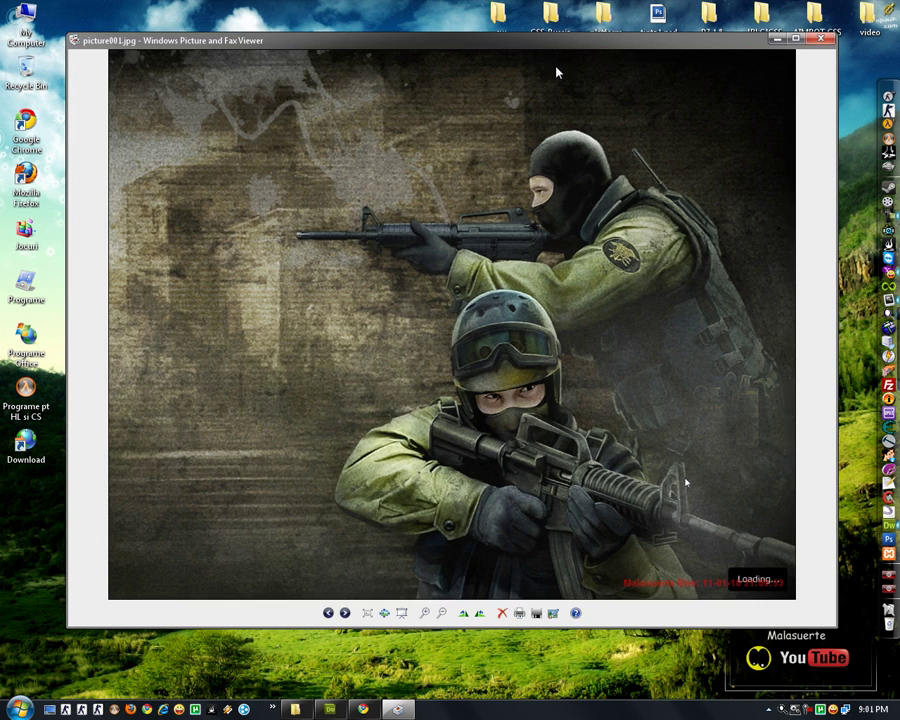
pyautogui.doubleClick(508, 40)
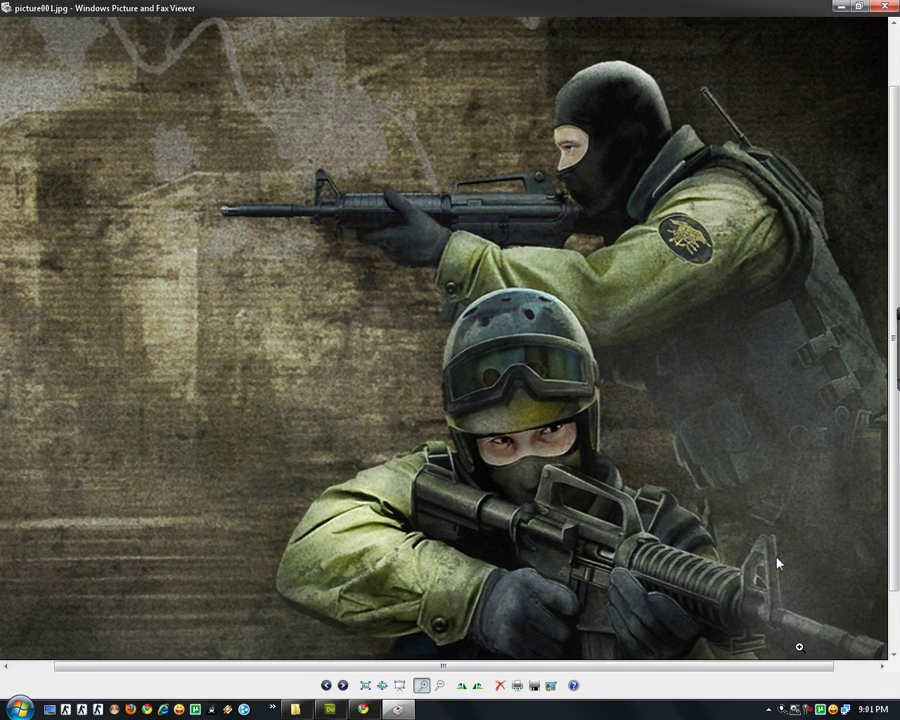
pyautogui.moveTo(777, 563); pyautogui.dragTo(730, 565)
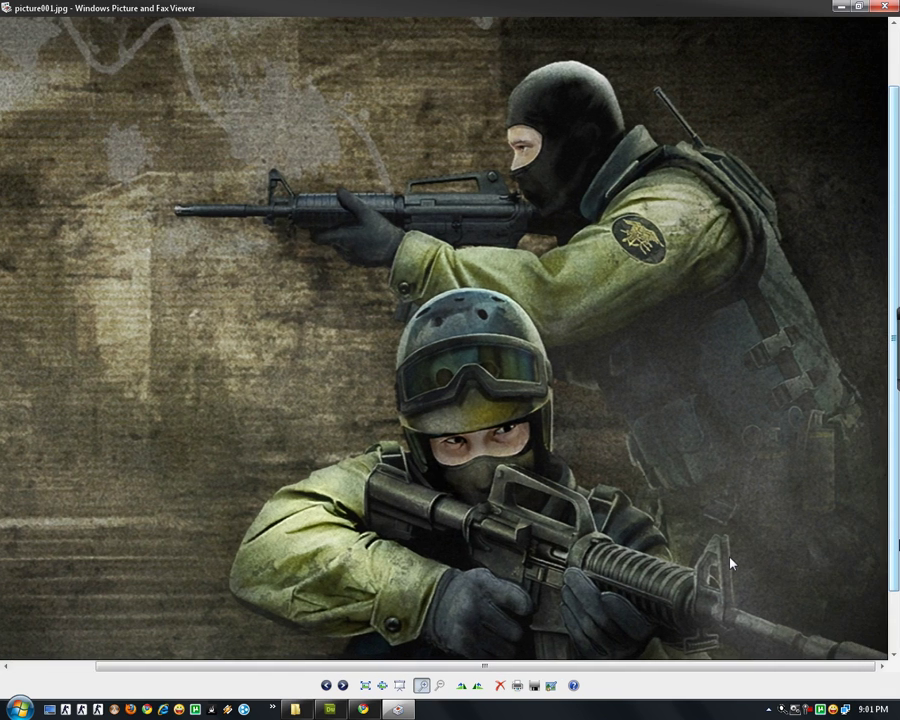
pyautogui.scroll(4, 730, 565)
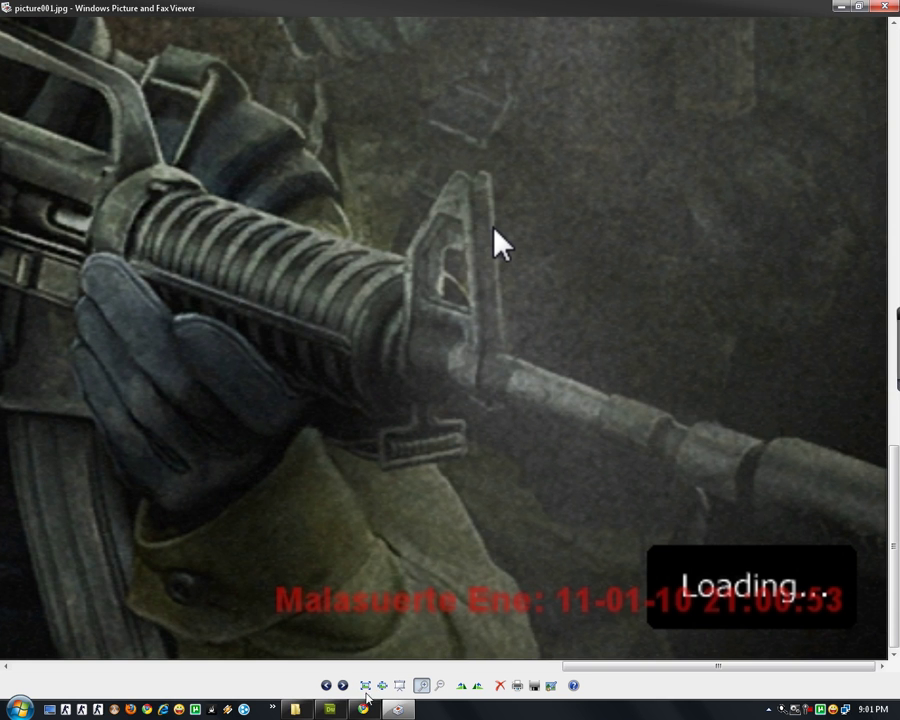
pyautogui.click(343, 685)
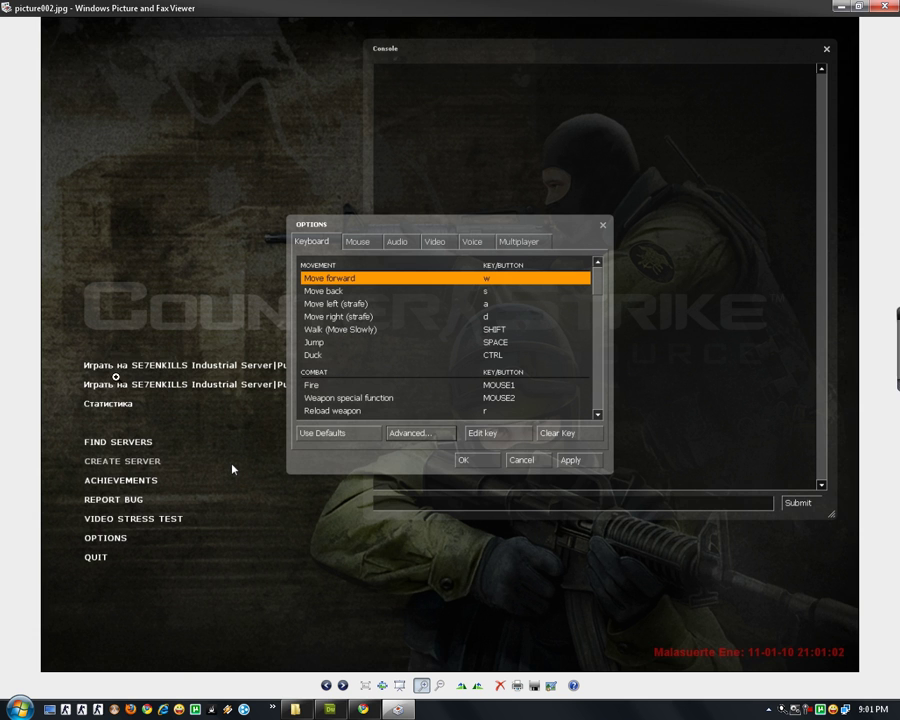
pyautogui.click(118, 372)
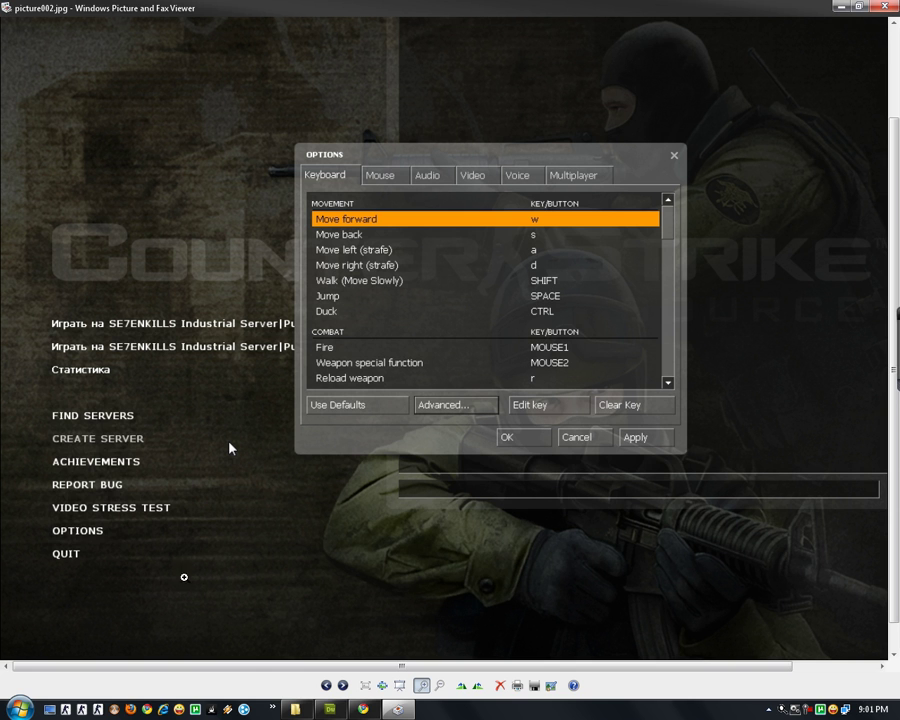
pyautogui.click(343, 686)
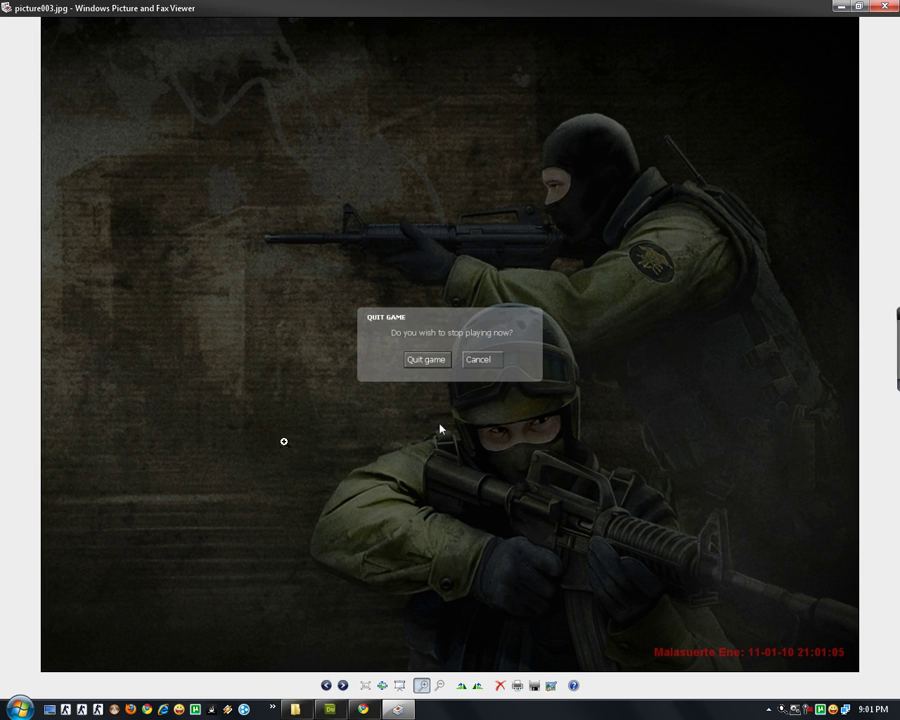
# Close the viewer and drag the three screenshots into the Recycle Bin.
pyautogui.click(884, 6)
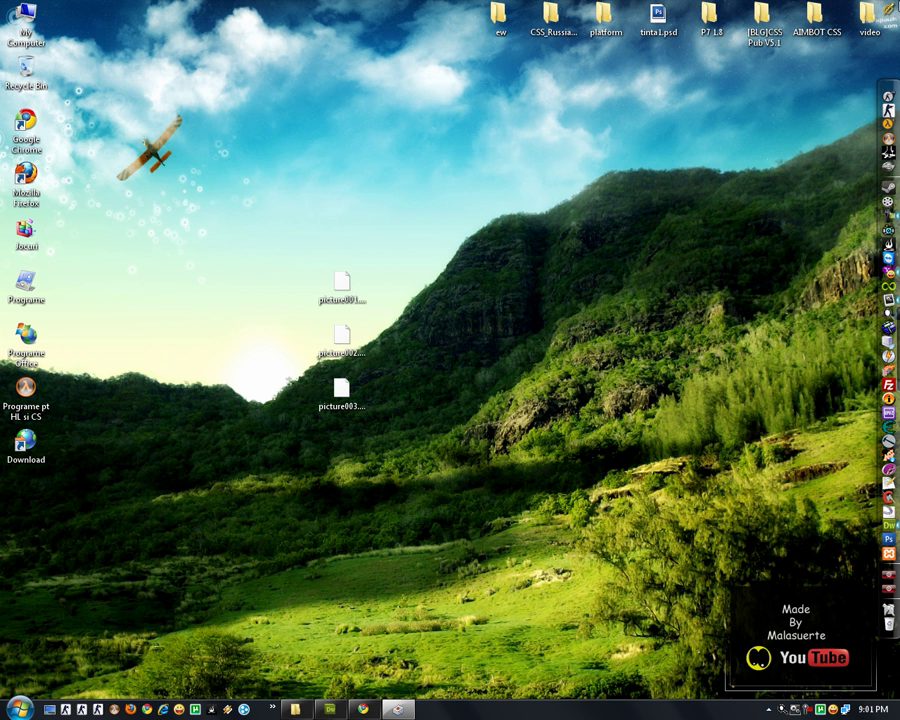
pyautogui.moveTo(482, 210); pyautogui.dragTo(317, 508)
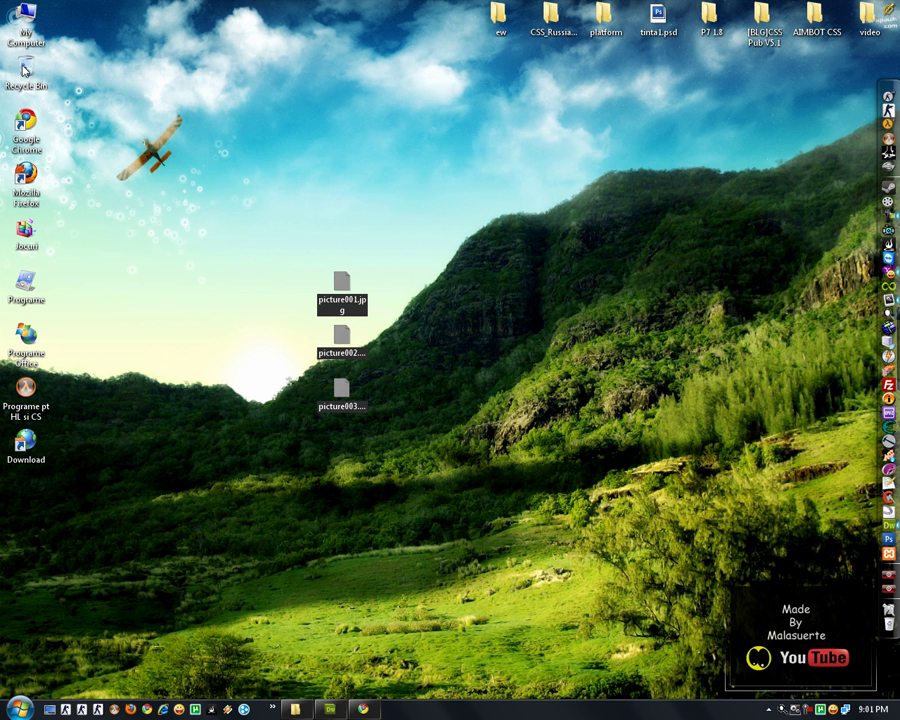
pyautogui.moveTo(25, 68); pyautogui.dragTo(25, 68)
pyautogui.moveTo(325, 211); pyautogui.dragTo(391, 295)
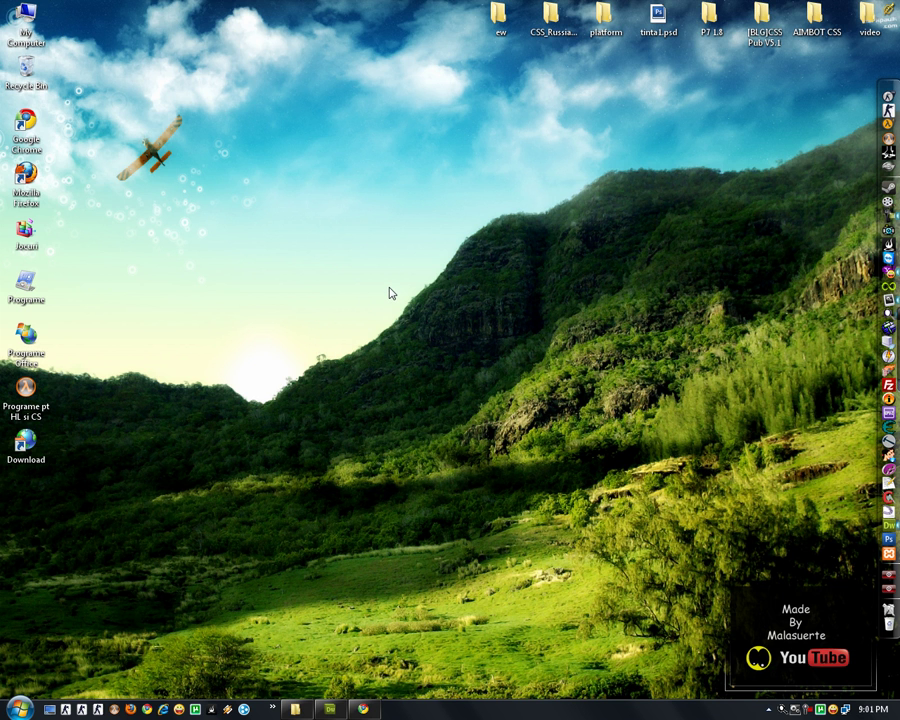